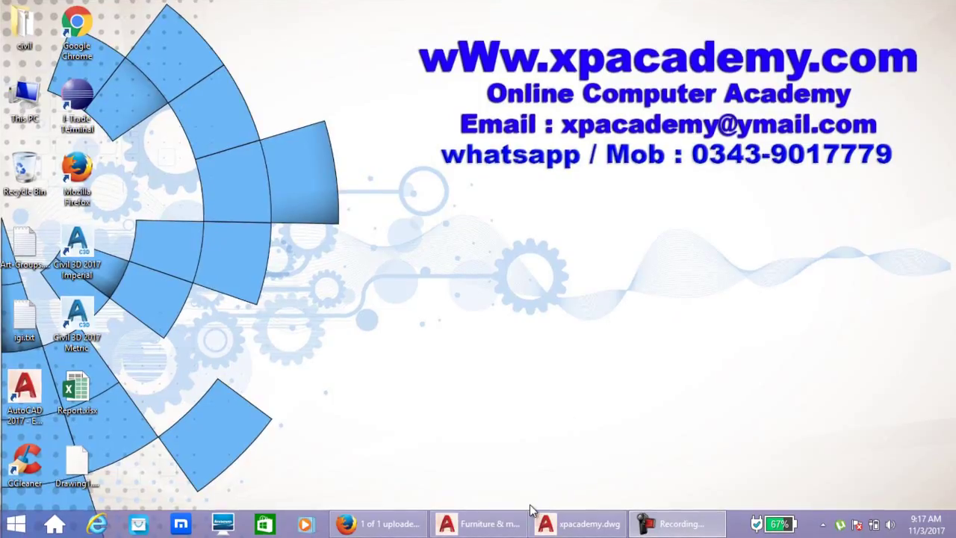
Restore the Furniture & more AutoCAD window from the taskbar
left_click(478, 524)
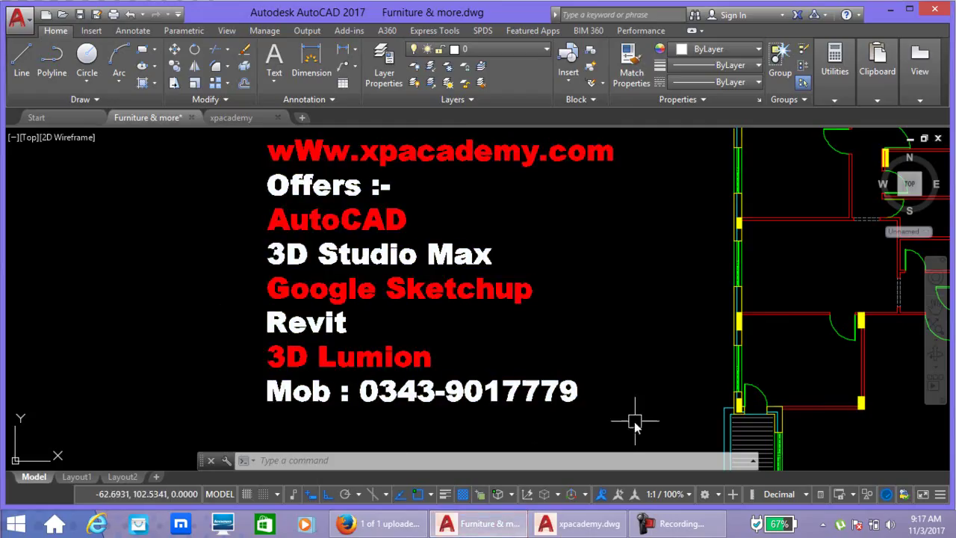
scroll(636, 416, "down", 1)
middle_click_drag(636, 416, 434, 387)
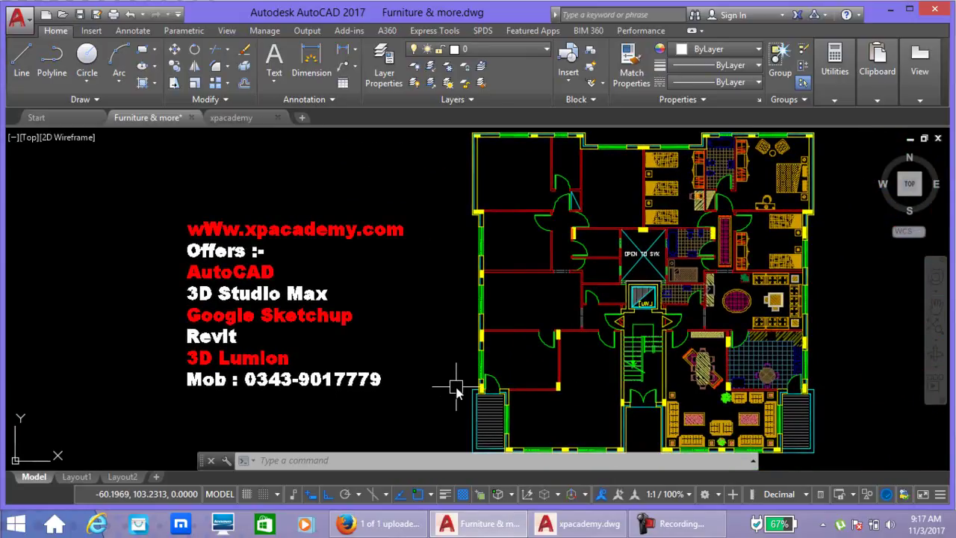
middle_click_drag(657, 320, 557, 327)
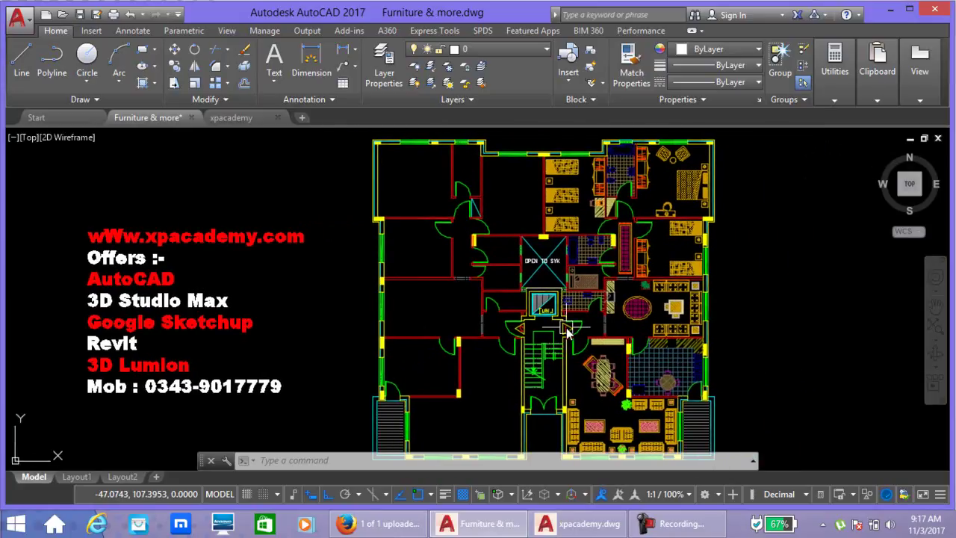
scroll(528, 202, "up", 2)
scroll(523, 319, "up", 1)
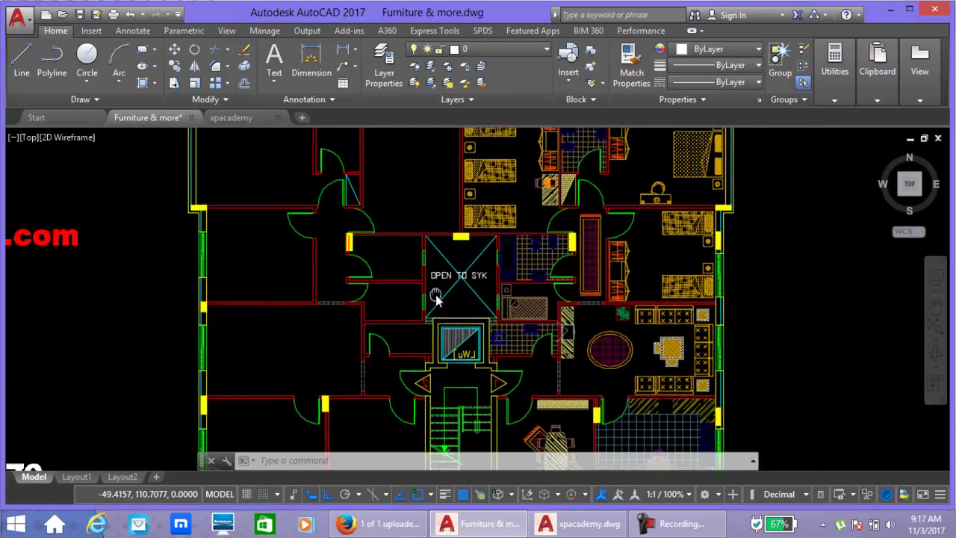
middle_click_drag(437, 299, 451, 356)
mouse_move(485, 269)
middle_mouse_down()
mouse_move(522, 228)
mouse_move(559, 280)
middle_mouse_up()
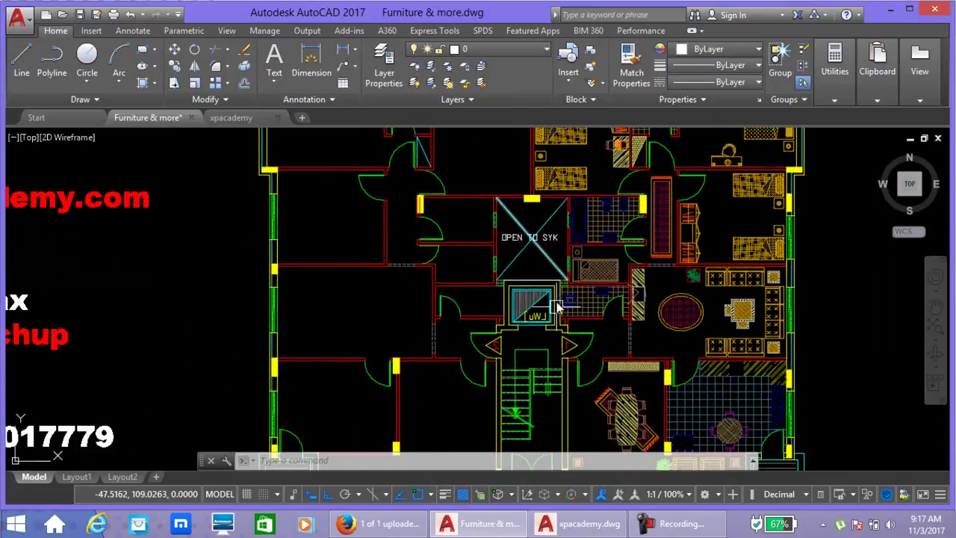
middle_click_drag(556, 373, 543, 222)
middle_click_drag(515, 278, 498, 396)
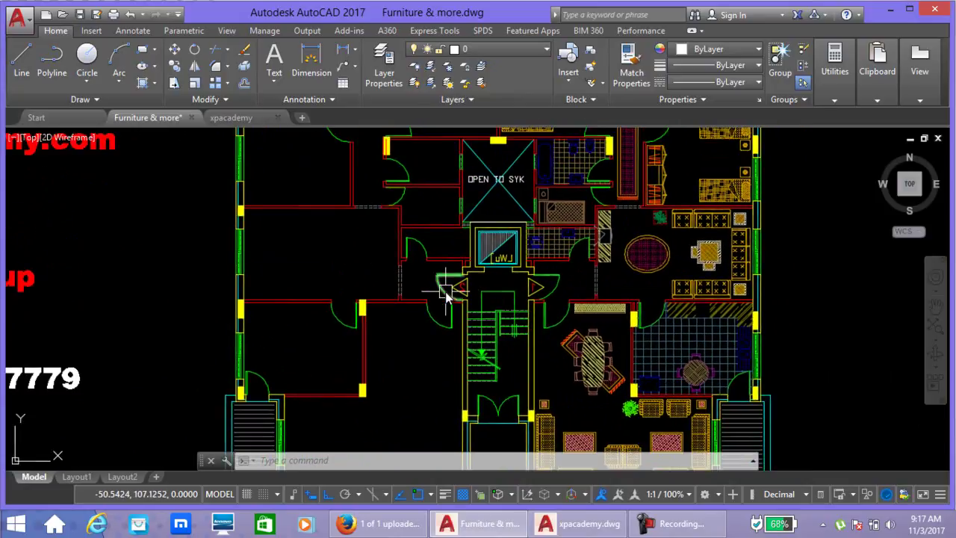
scroll(573, 290, "down", 2)
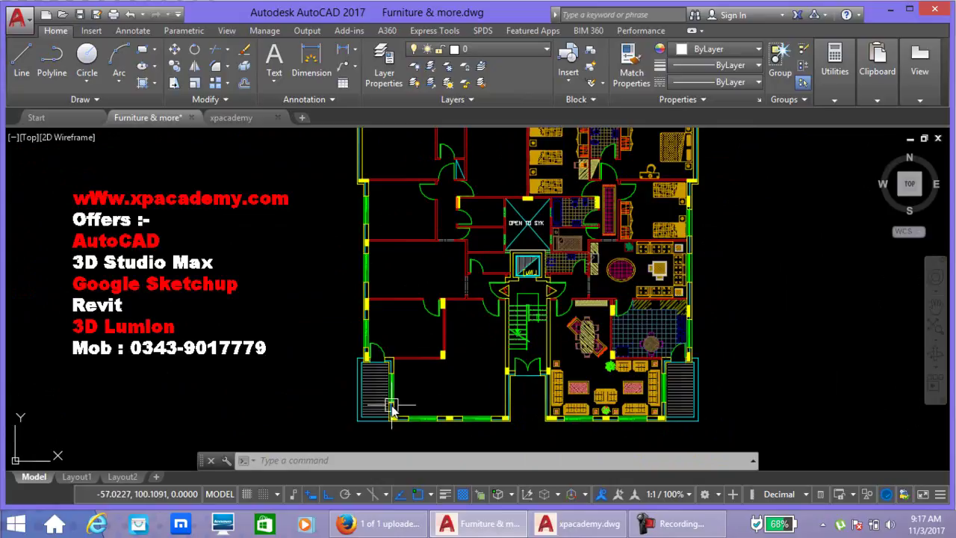
scroll(422, 333, "up", 1)
scroll(373, 209, "up", 1)
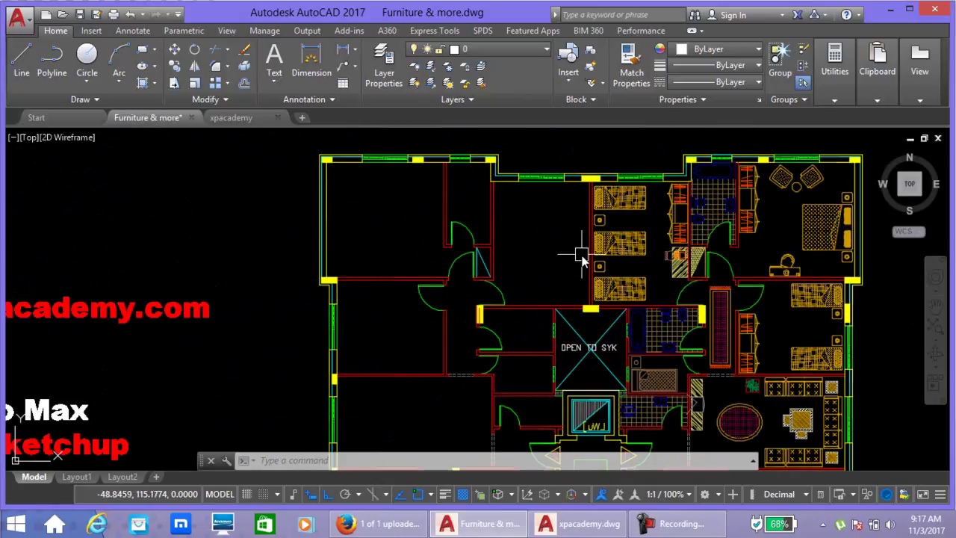
middle_click_drag(538, 320, 512, 199)
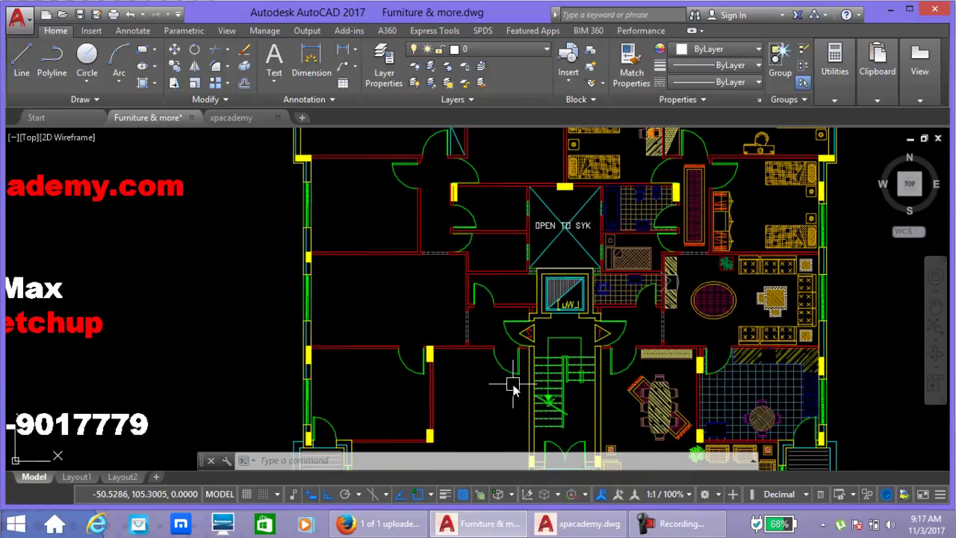
middle_click_drag(513, 384, 363, 373)
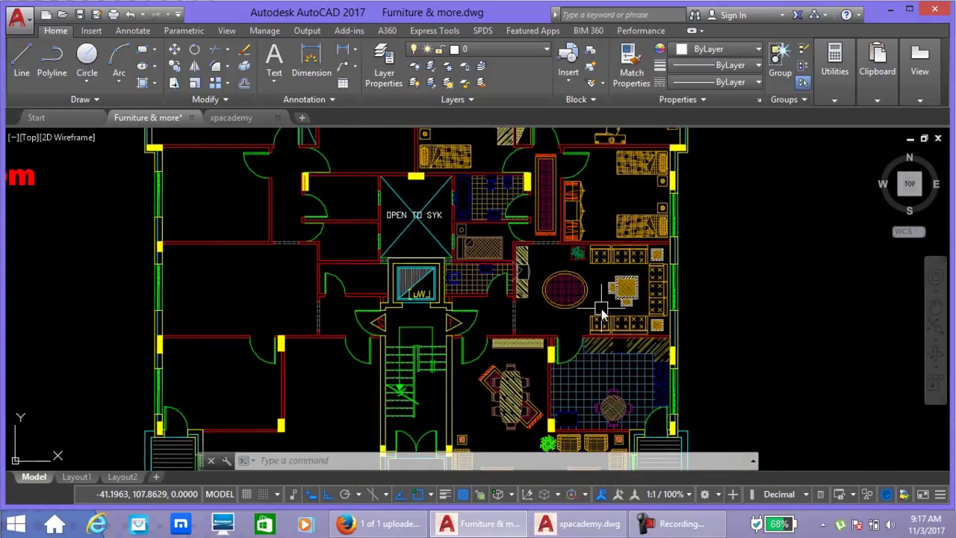
scroll(603, 299, "down", 3)
middle_click_drag(589, 268, 522, 262)
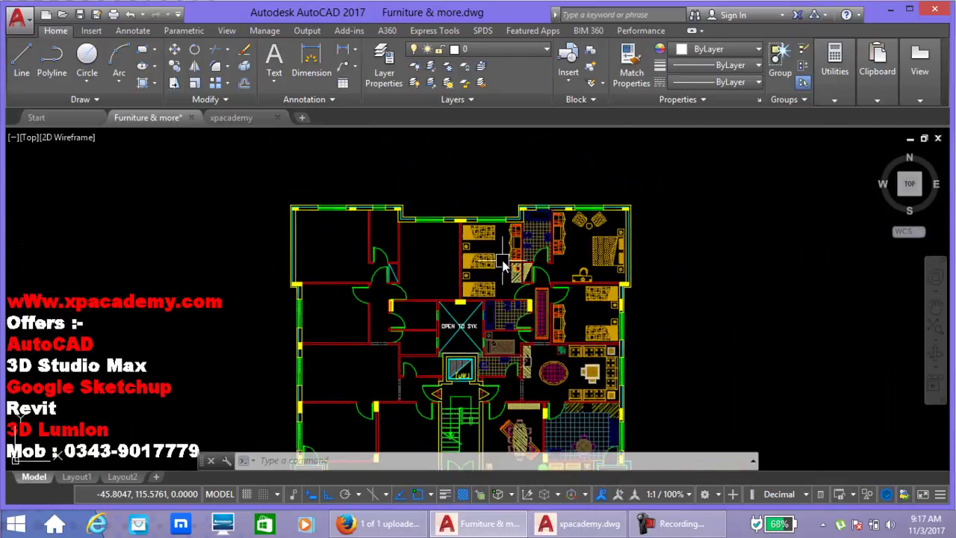
scroll(497, 263, "up", 6)
scroll(496, 264, "down", 2)
scroll(551, 320, "down", 1)
scroll(555, 321, "down", 1)
scroll(552, 342, "up", 2)
scroll(250, 374, "down", 2)
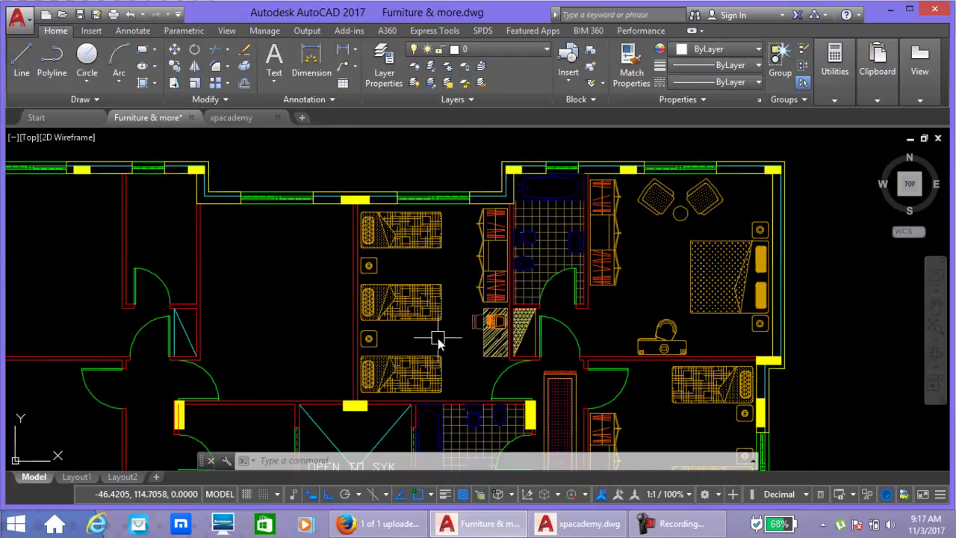
scroll(448, 340, "up", 2)
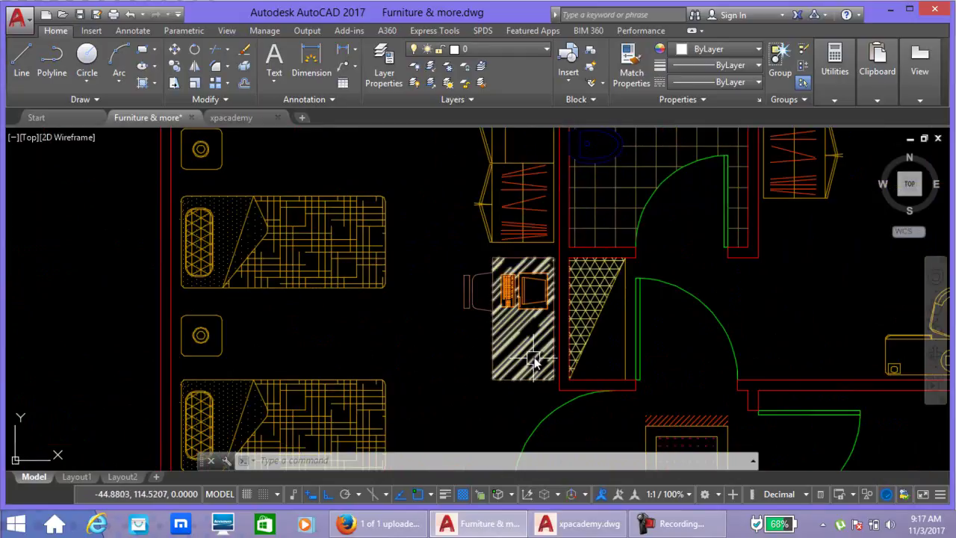
mouse_move(495, 382)
middle_mouse_down()
mouse_move(465, 394)
mouse_move(807, 420)
mouse_move(721, 369)
mouse_move(673, 411)
middle_mouse_up()
scroll(481, 396, "up", 2)
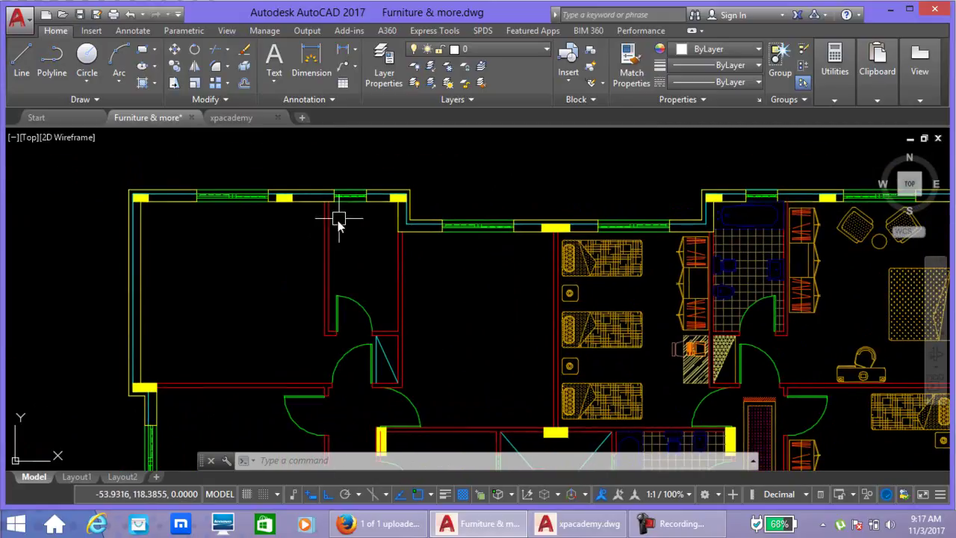
middle_click_drag(465, 266, 391, 269)
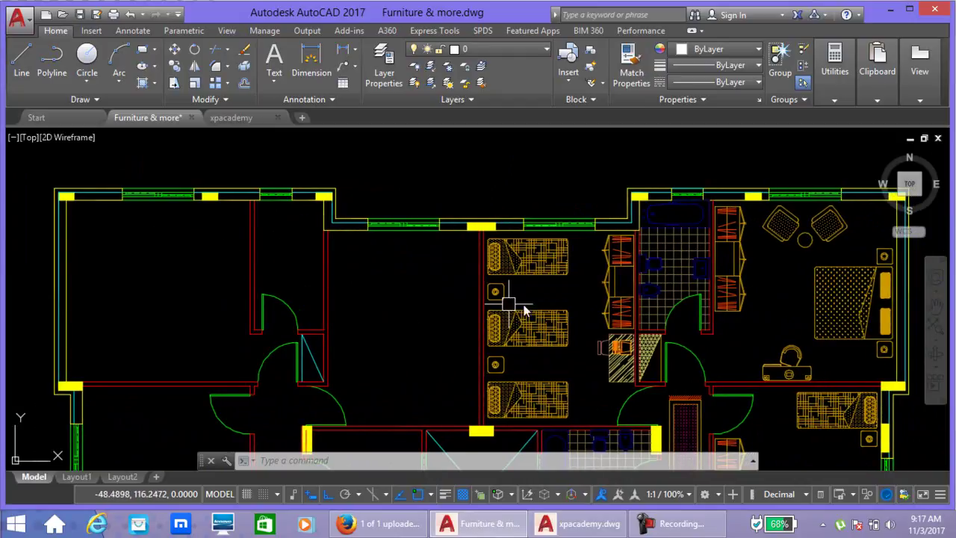
middle_click_drag(525, 310, 400, 295)
scroll(486, 291, "up", 3)
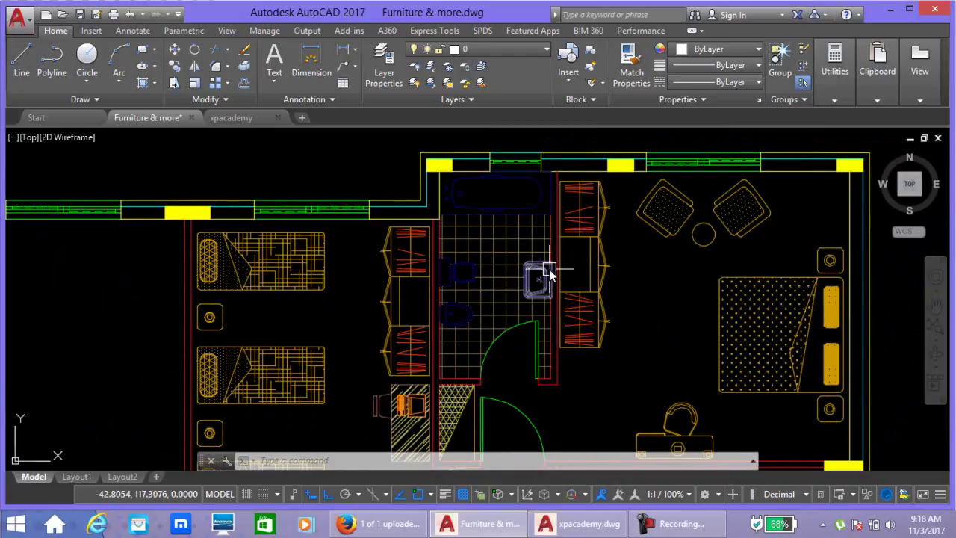
scroll(513, 340, "down", 2)
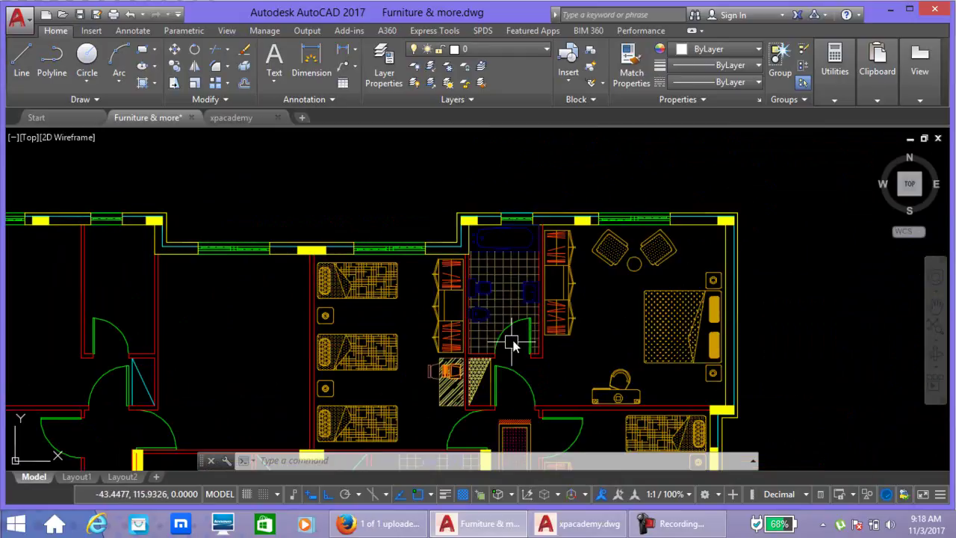
scroll(519, 329, "down", 2)
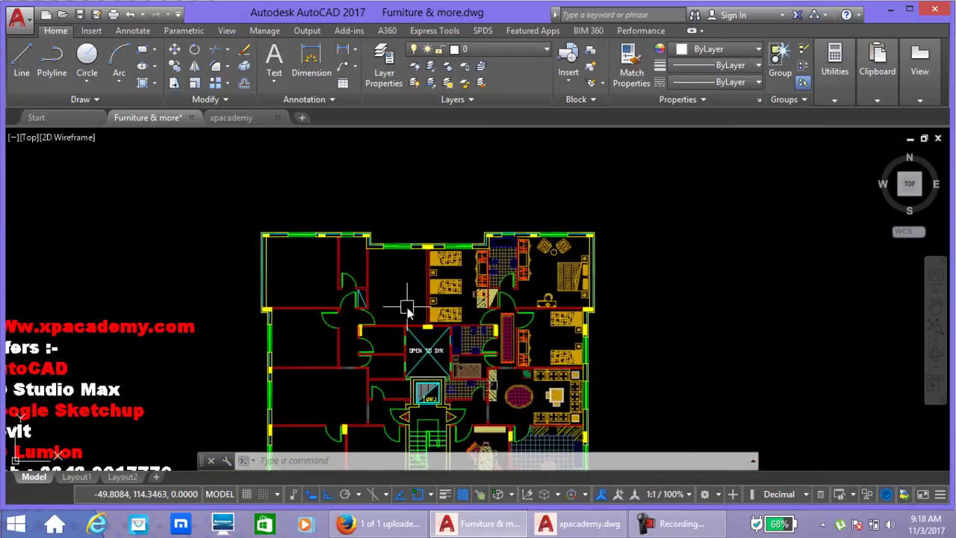
Zoom in on the upper bedrooms, then recentre the whole building
scroll(506, 261, "up", 3)
scroll(516, 299, "up", 2)
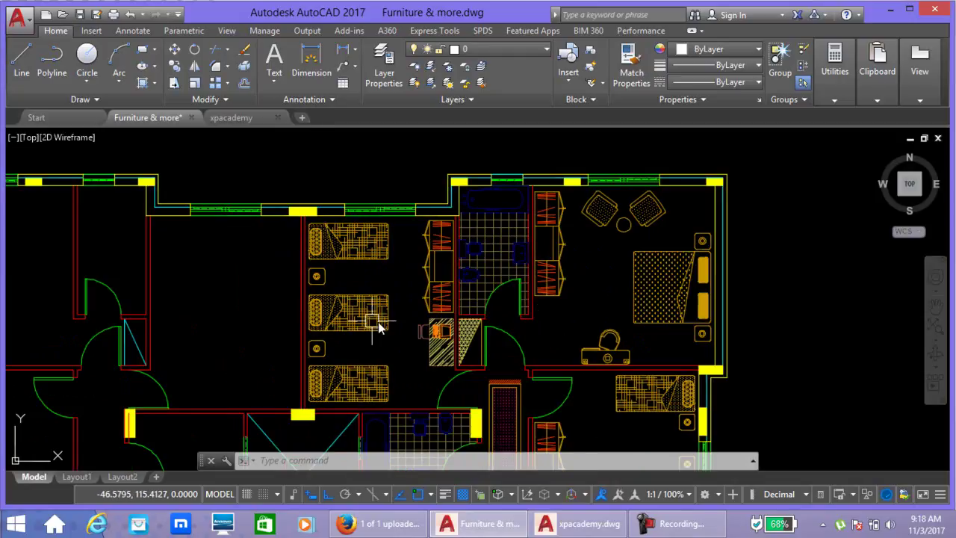
scroll(369, 324, "down", 2)
middle_click_drag(320, 314, 462, 270)
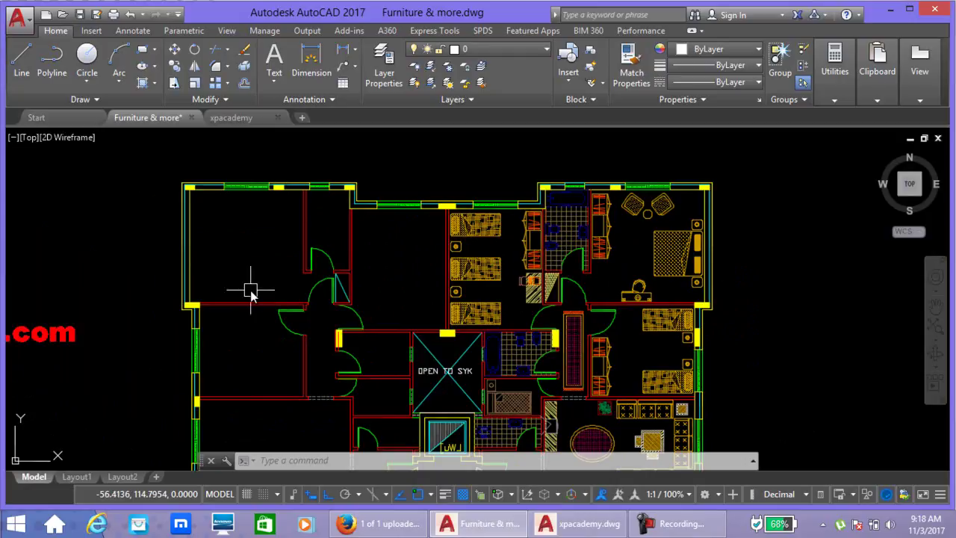
scroll(608, 269, "up", 2)
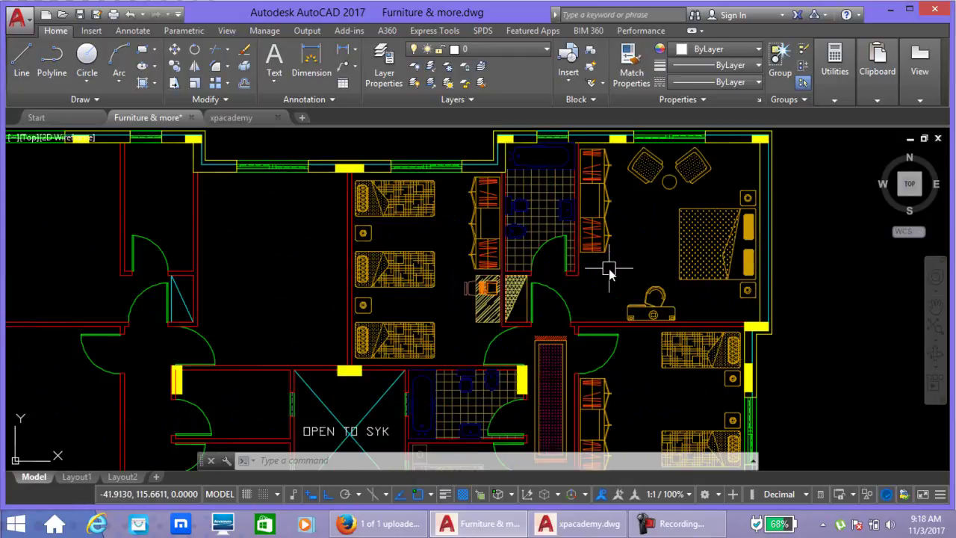
middle_click_drag(608, 268, 526, 298)
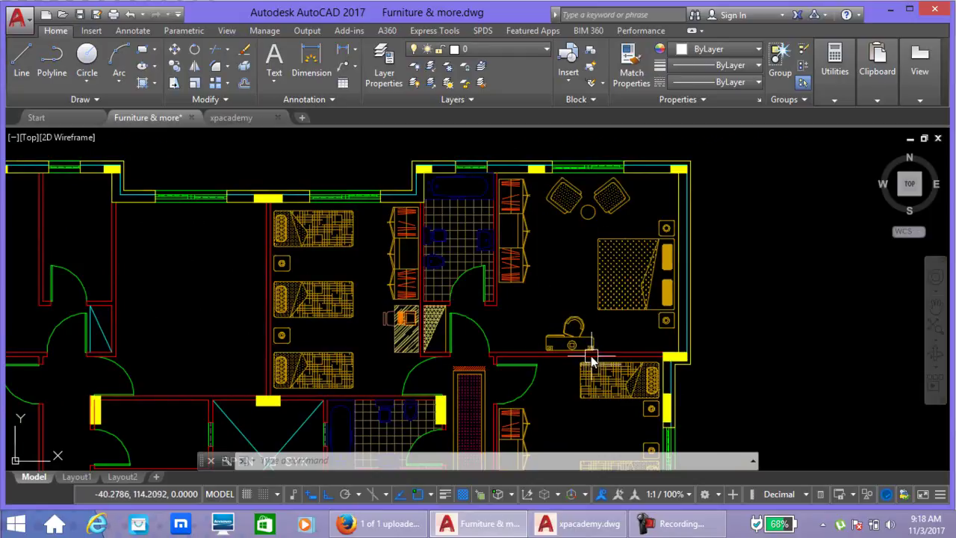
scroll(590, 359, "up", 2)
scroll(586, 321, "down", 2)
scroll(540, 324, "down", 2)
middle_click_drag(420, 330, 541, 303)
Inspect the bedroom area and left-side rooms, ending with the whole building centred
scroll(343, 272, "up", 2)
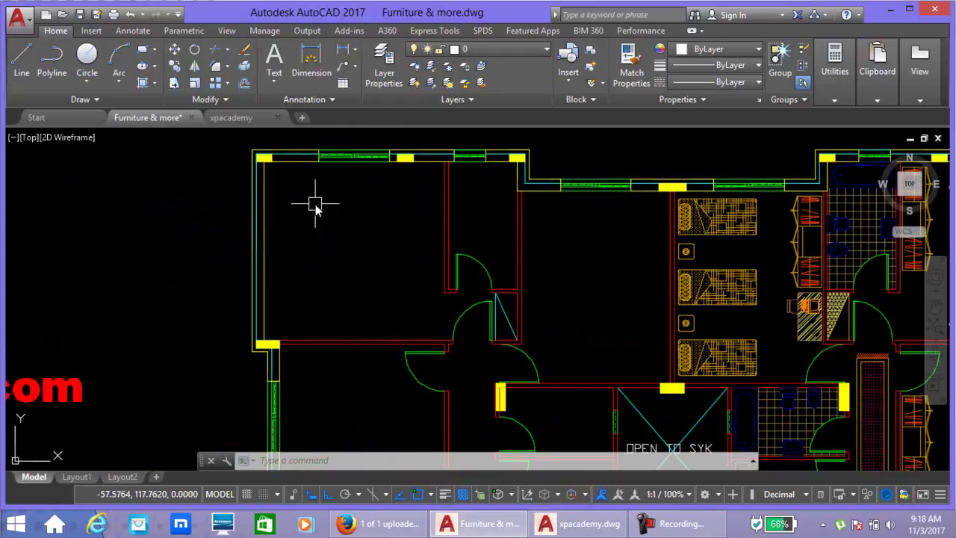
scroll(335, 279, "down", 1)
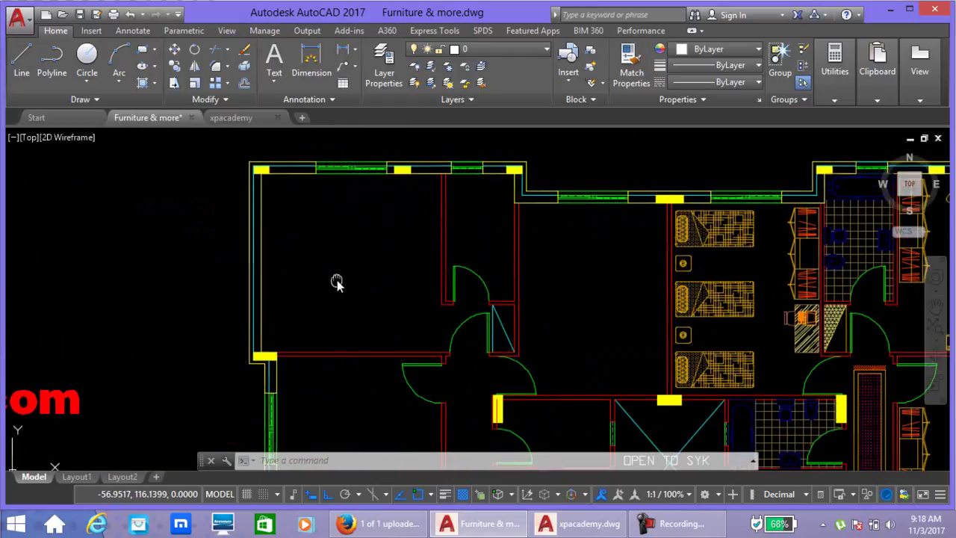
scroll(438, 293, "down", 2)
middle_click_drag(439, 293, 288, 277)
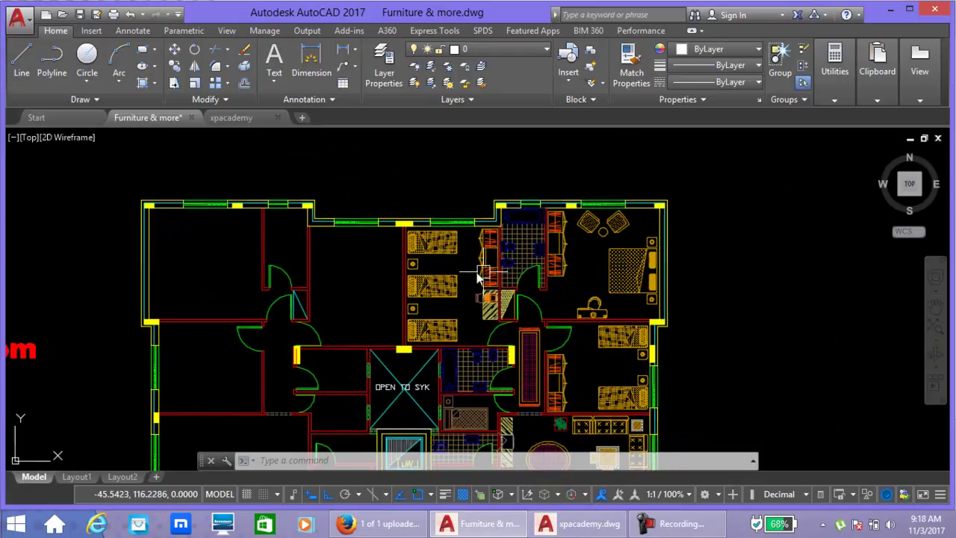
scroll(587, 292, "up", 2)
middle_click_drag(403, 287, 747, 322)
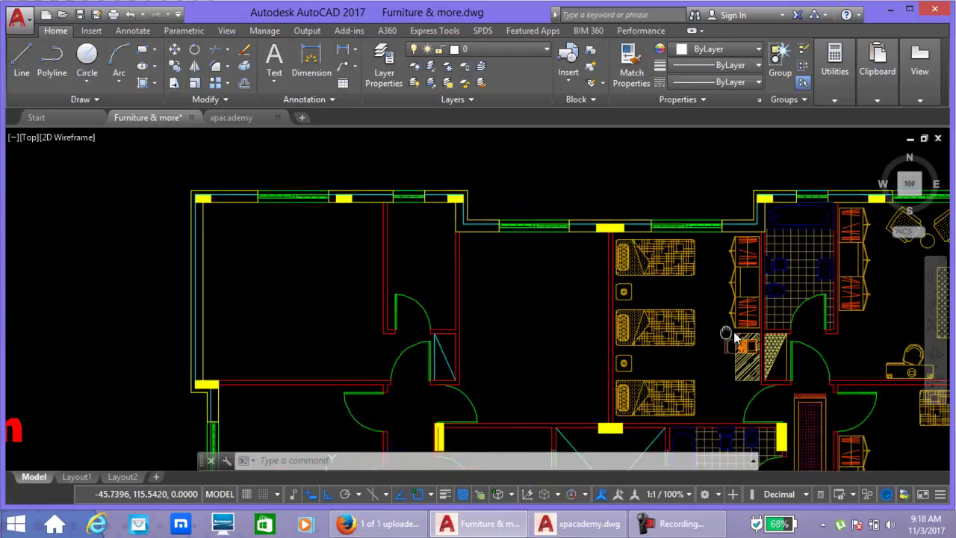
scroll(382, 310, "down", 3)
scroll(538, 303, "up", 1)
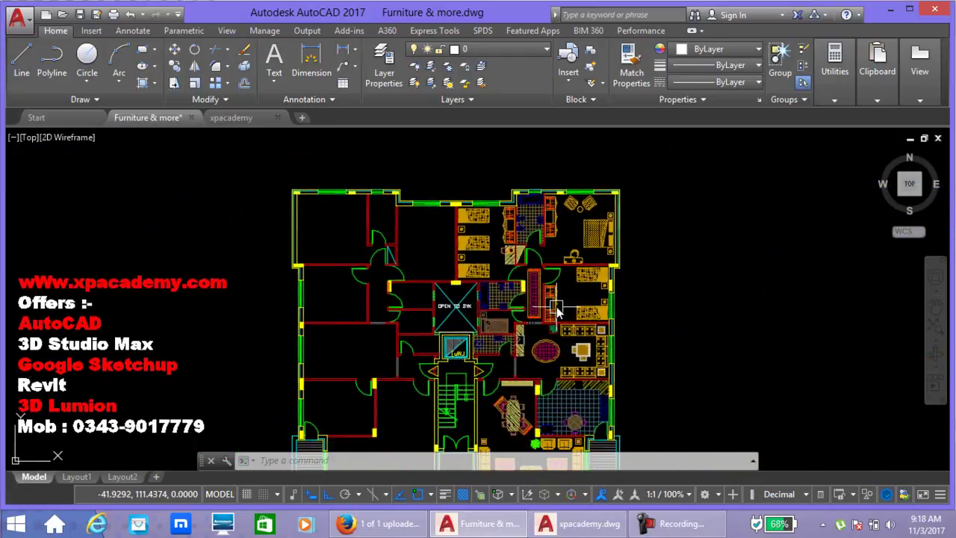
scroll(566, 299, "up", 3)
middle_click_drag(493, 320, 640, 307)
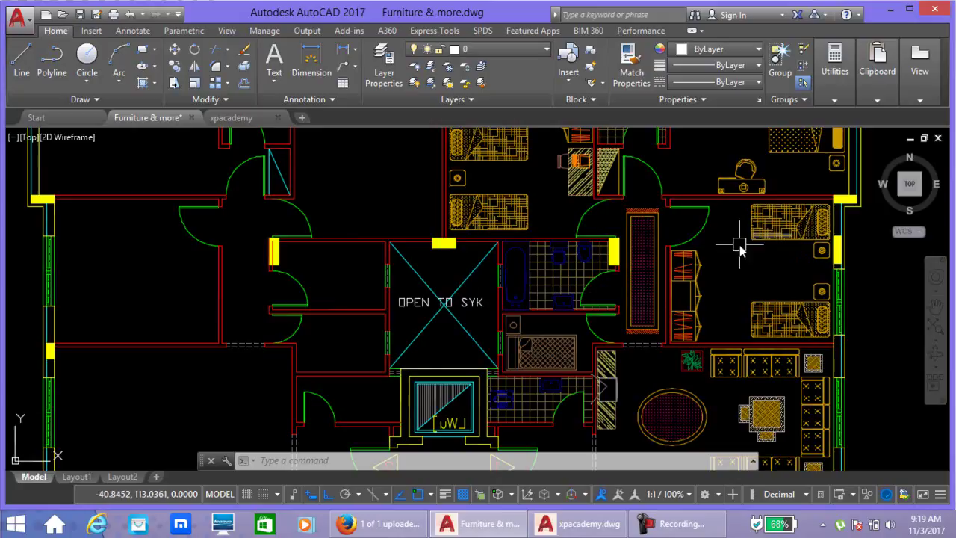
Pan across the stair core and the lounge seating
middle_click_drag(384, 388, 371, 255)
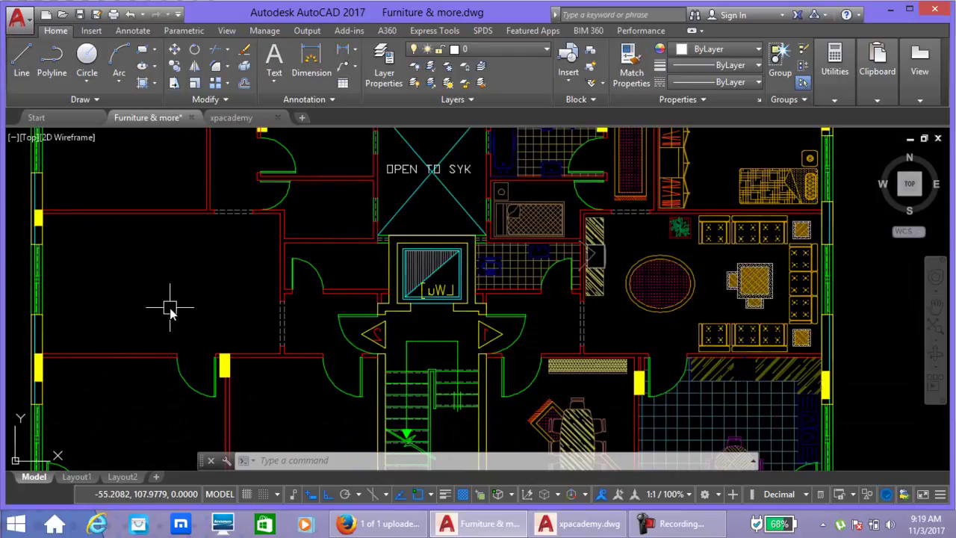
middle_click_drag(781, 282, 618, 271)
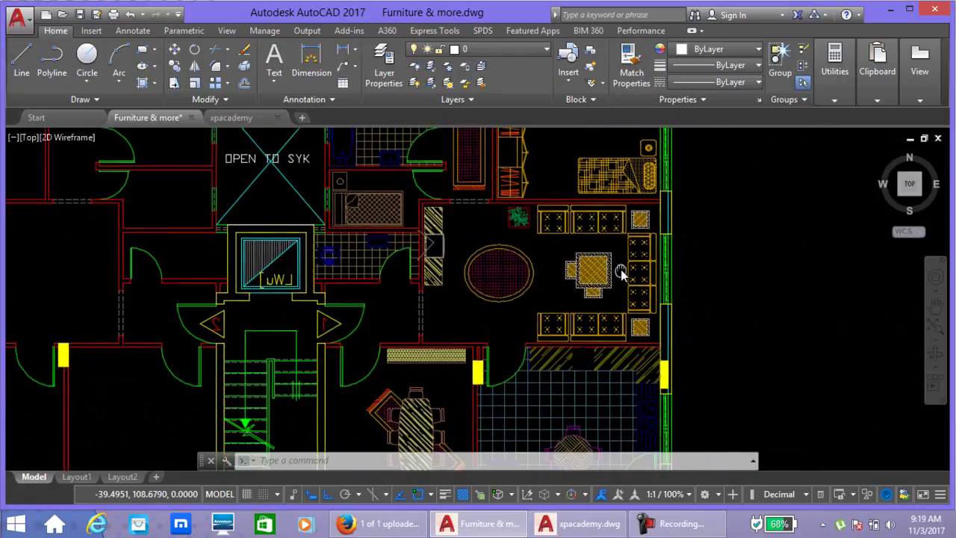
scroll(543, 272, "up", 2)
middle_click_drag(543, 281, 553, 250)
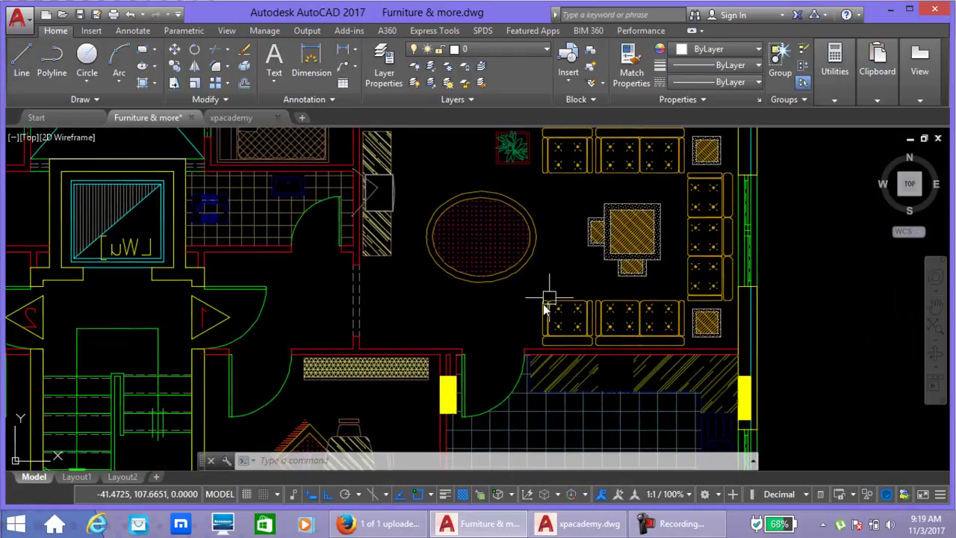
middle_click_drag(542, 304, 456, 323)
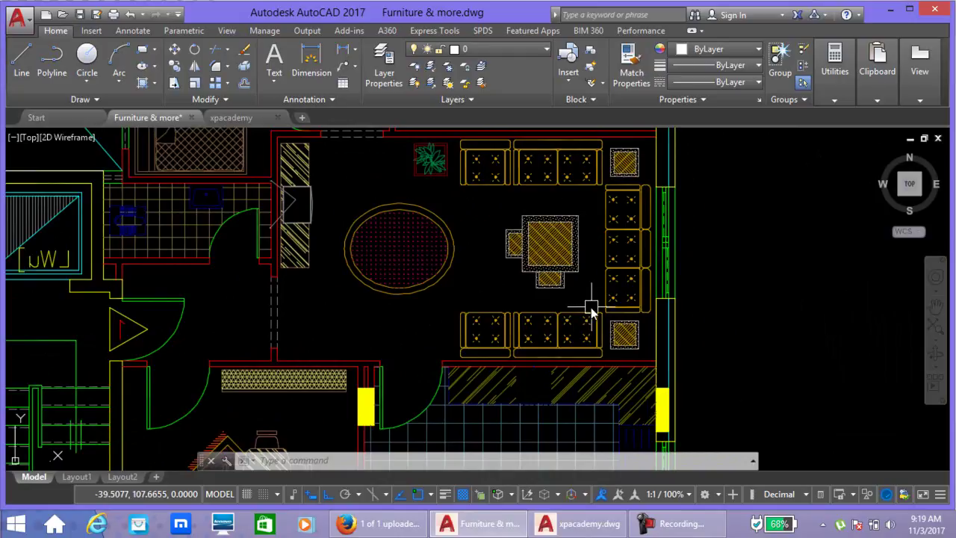
scroll(589, 305, "down", 4)
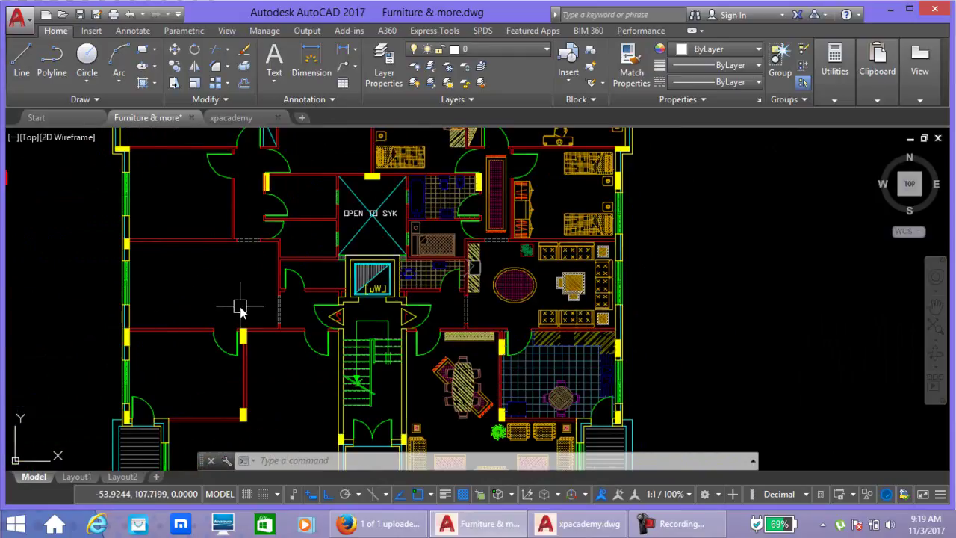
Move through the dining area to the living room, ending close on the sofas
middle_click_drag(236, 299, 245, 247)
scroll(277, 344, "up", 3)
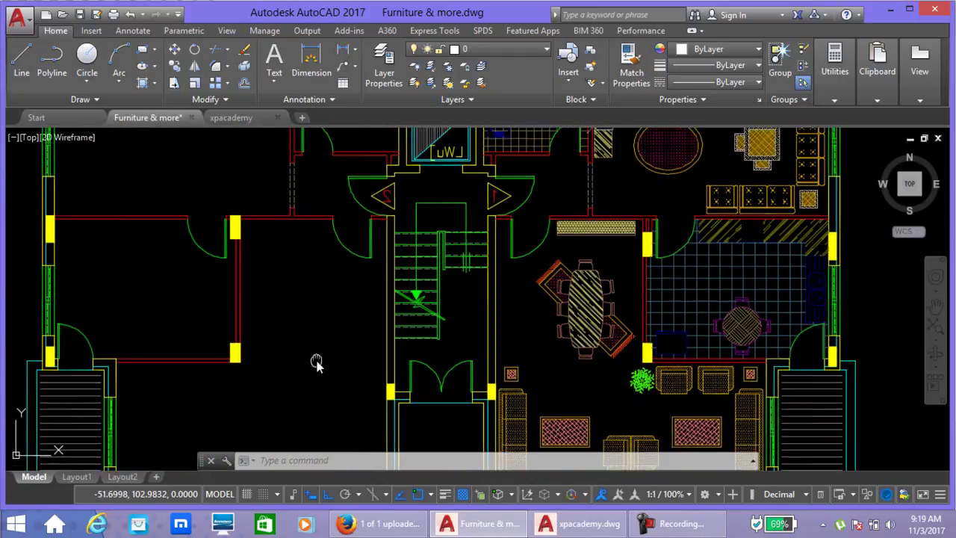
middle_click_drag(316, 363, 322, 314)
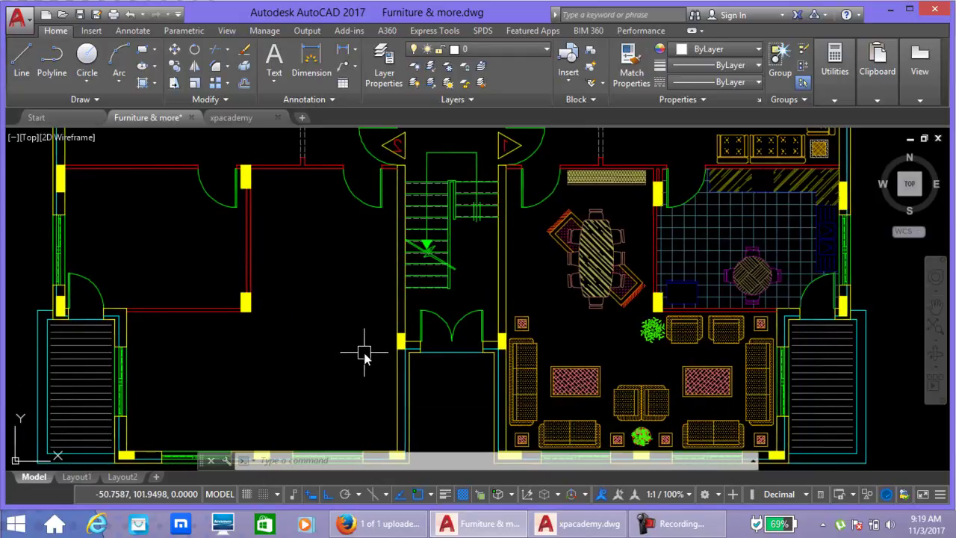
scroll(364, 354, "down", 2)
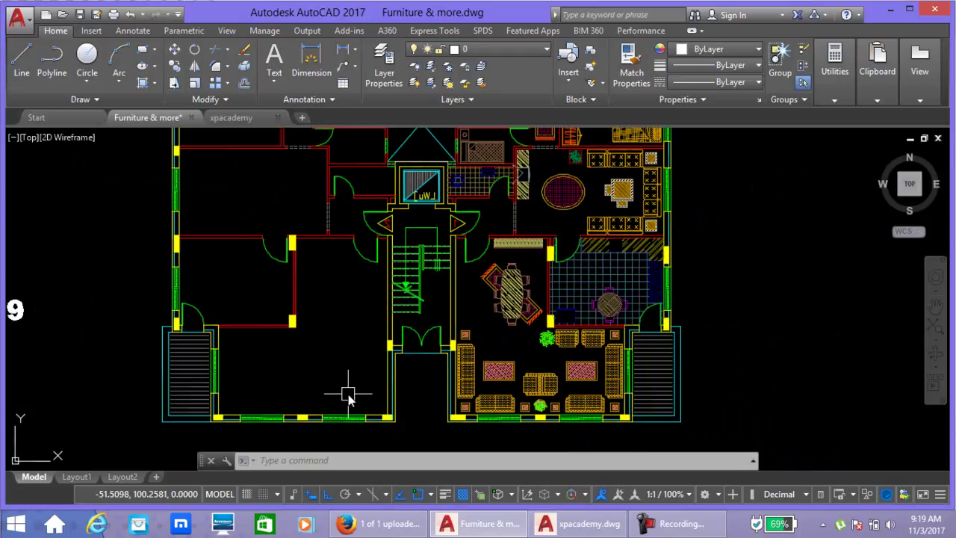
scroll(572, 406, "up", 2)
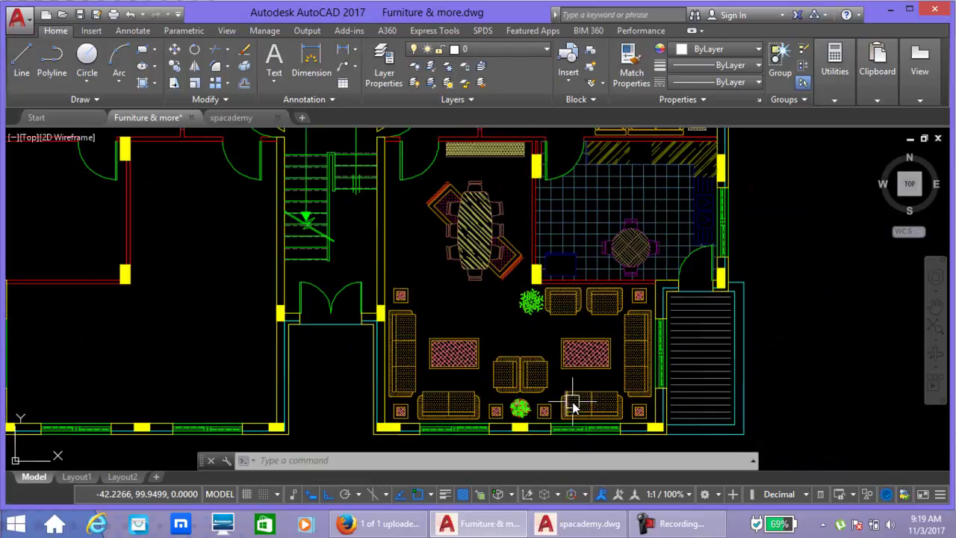
middle_click_drag(572, 406, 681, 384)
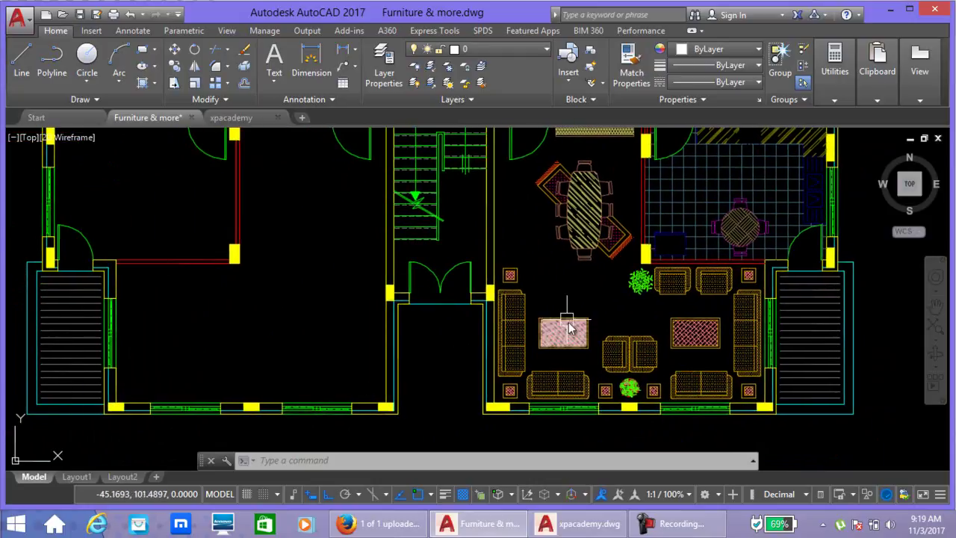
Recentre the whole apartment building, then bring up xpacademy.dwg's mirrored apartment plans
middle_click_drag(337, 311, 339, 436)
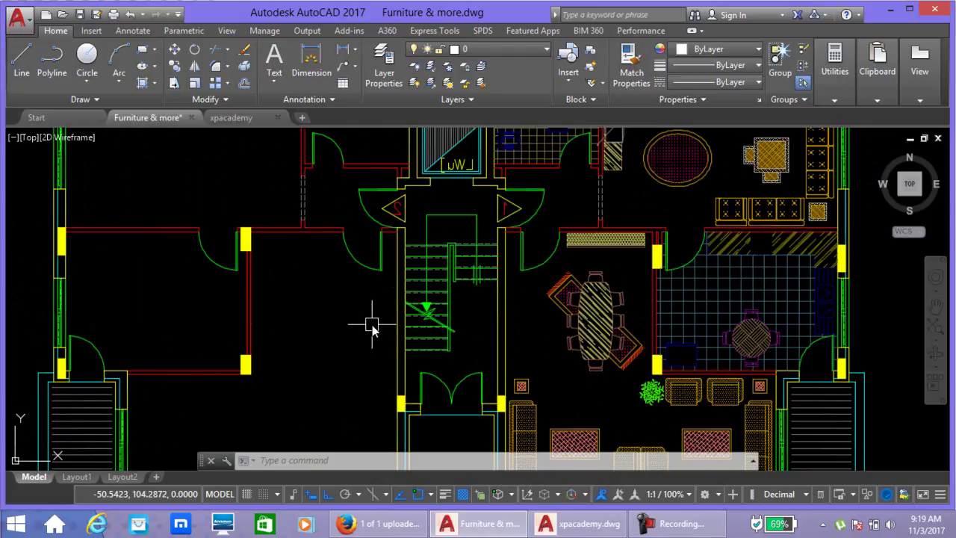
scroll(372, 327, "down", 3)
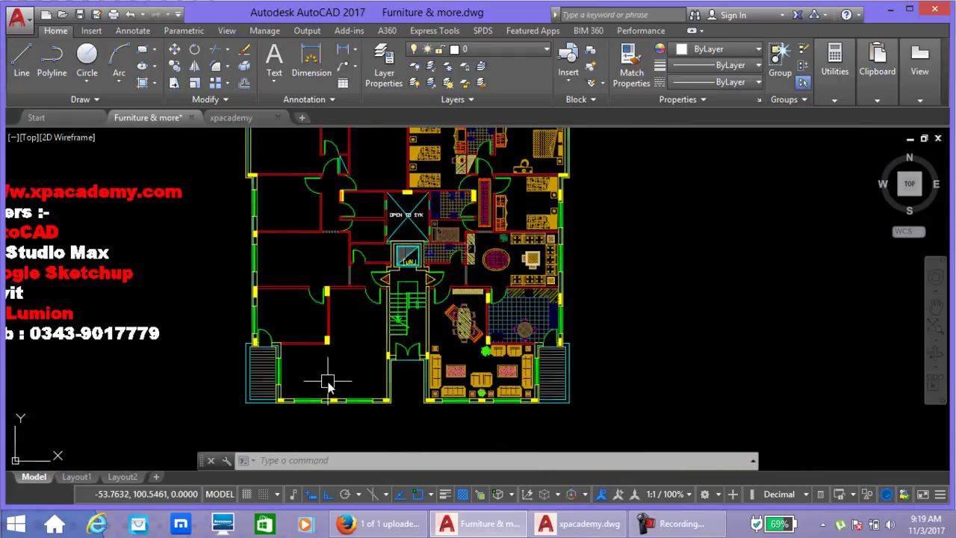
middle_click_drag(329, 385, 356, 333)
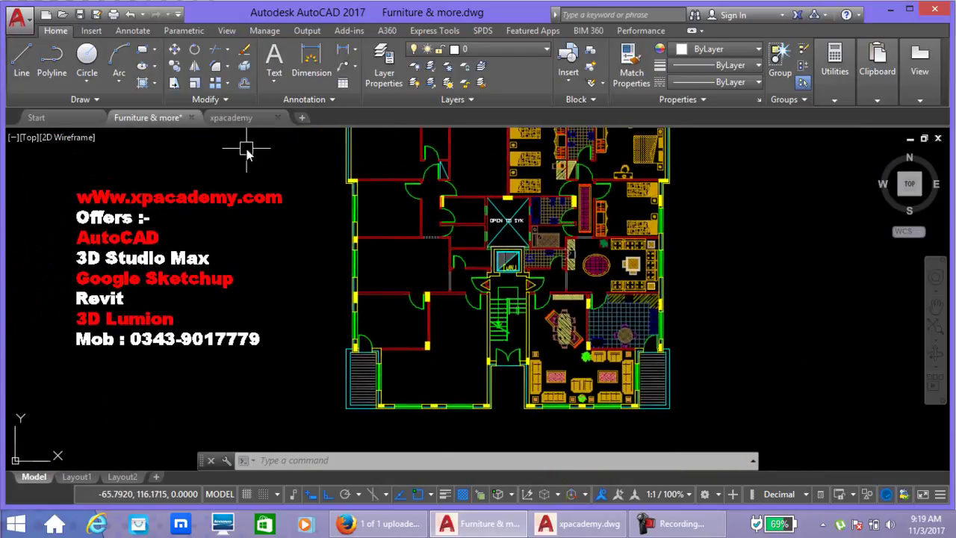
left_click(236, 118)
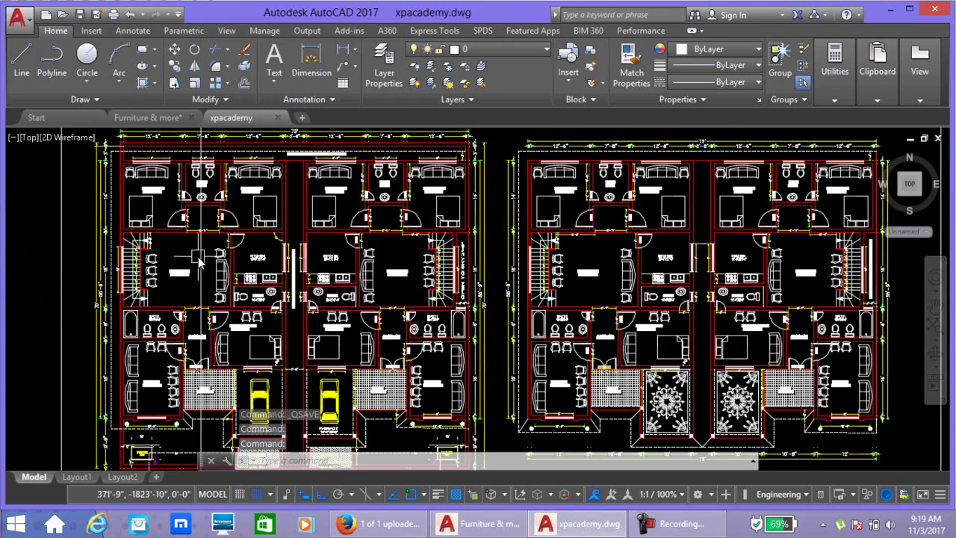
Look over the xpacademy guest rooms and parking passages, then return to Furniture & more.dwg
scroll(147, 203, "up", 3)
mouse_move(147, 203)
middle_mouse_down()
mouse_move(258, 244)
mouse_move(258, 199)
middle_mouse_up()
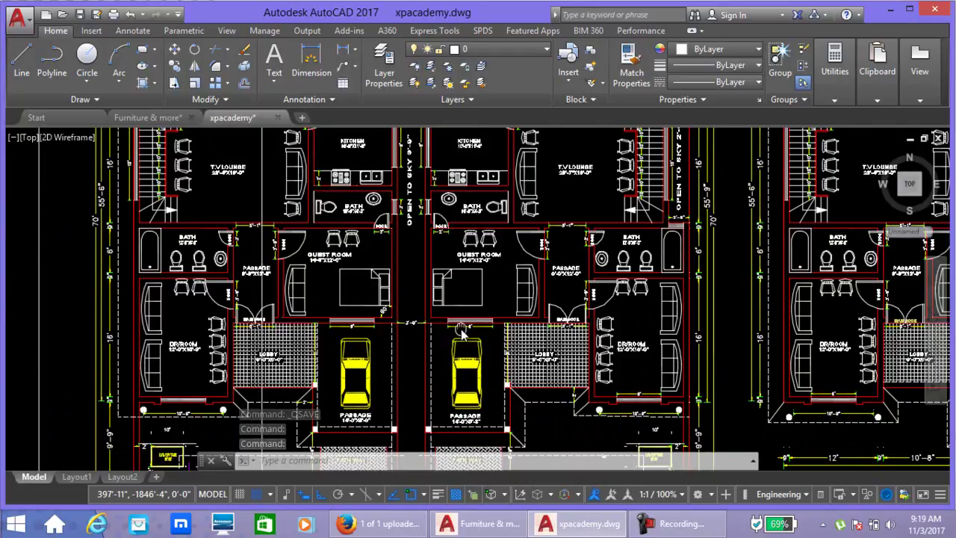
middle_click_drag(461, 333, 416, 273)
scroll(460, 351, "up", 2)
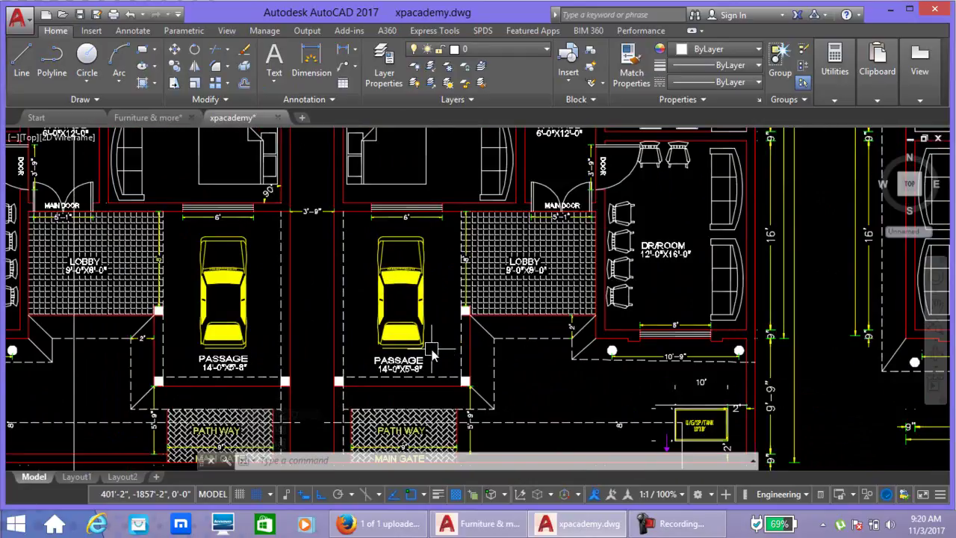
scroll(432, 354, "down", 2)
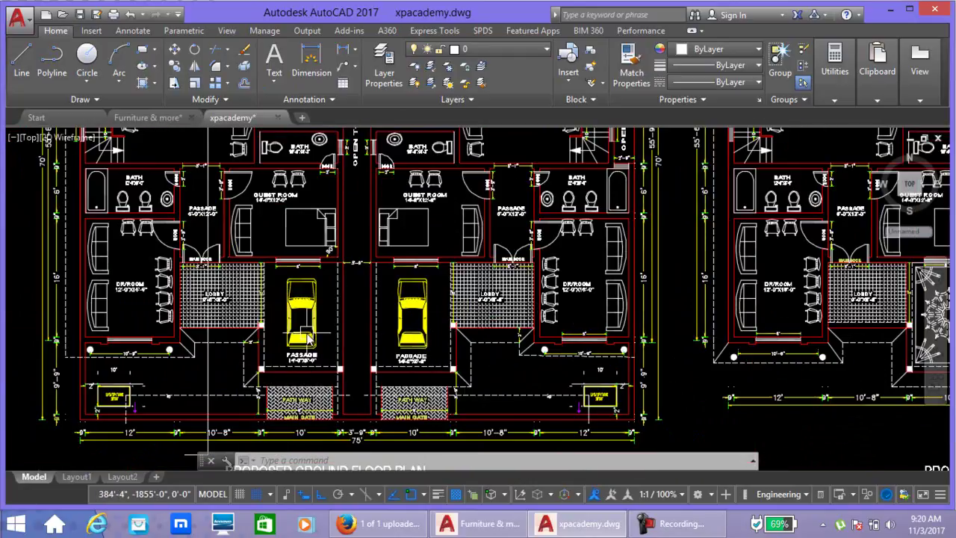
scroll(336, 329, "down", 3)
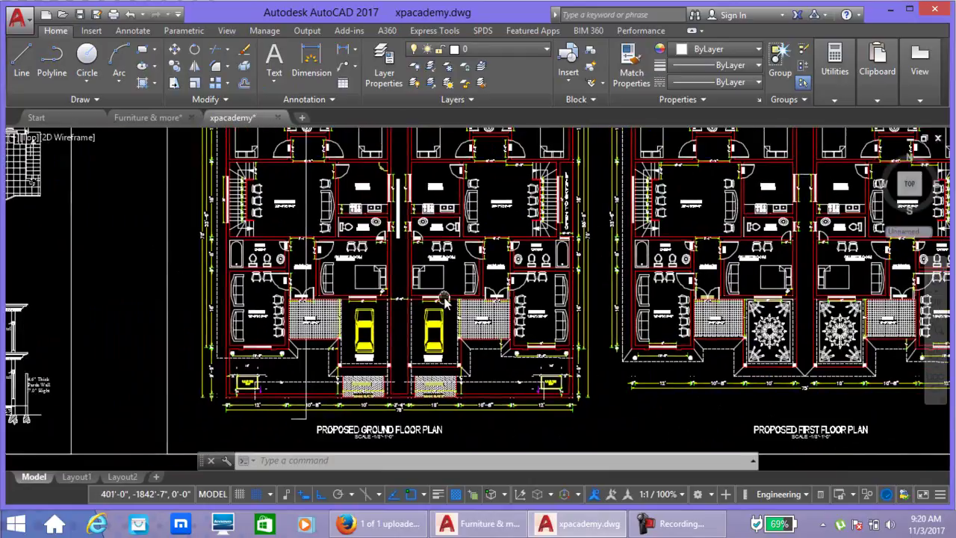
left_click(138, 118)
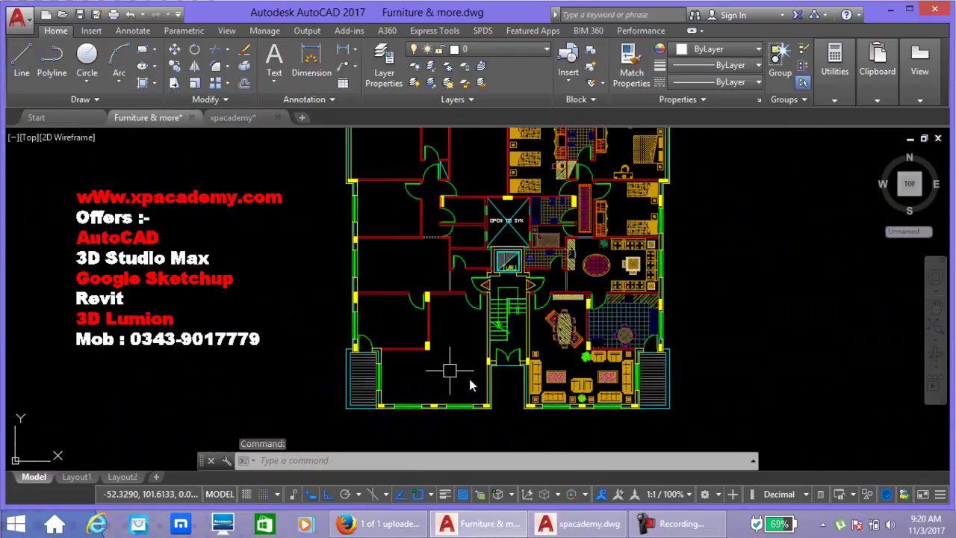
Shift and zoom out the furnished apartment plan to see more surrounding drawing
middle_click_drag(521, 357, 489, 365)
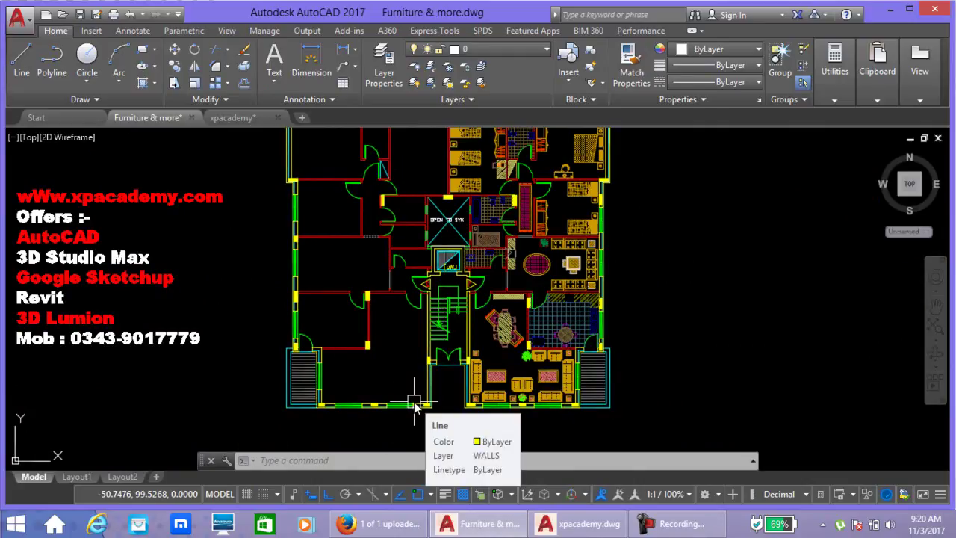
scroll(321, 225, "up", 3)
middle_click_drag(301, 217, 346, 257)
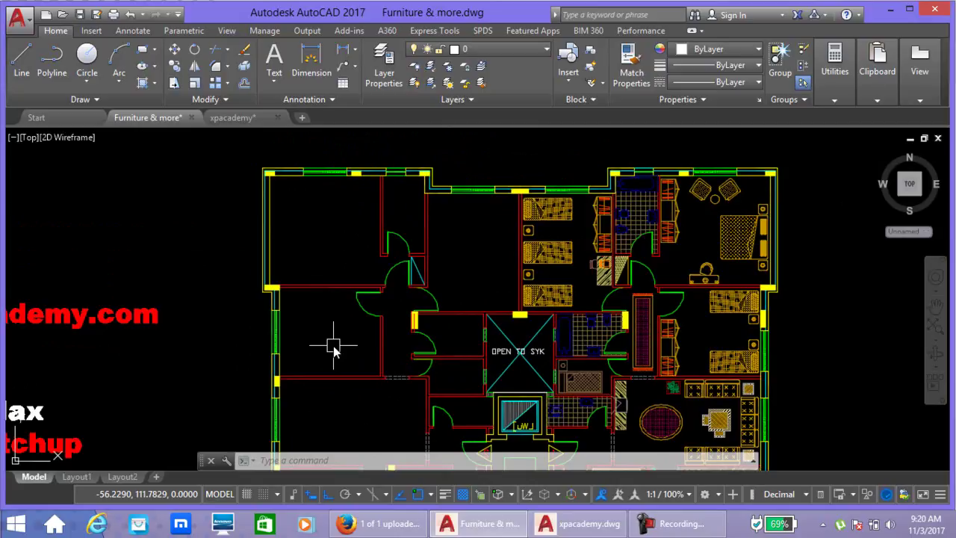
mouse_move(463, 371)
middle_mouse_down()
mouse_move(474, 337)
mouse_move(398, 345)
middle_mouse_up()
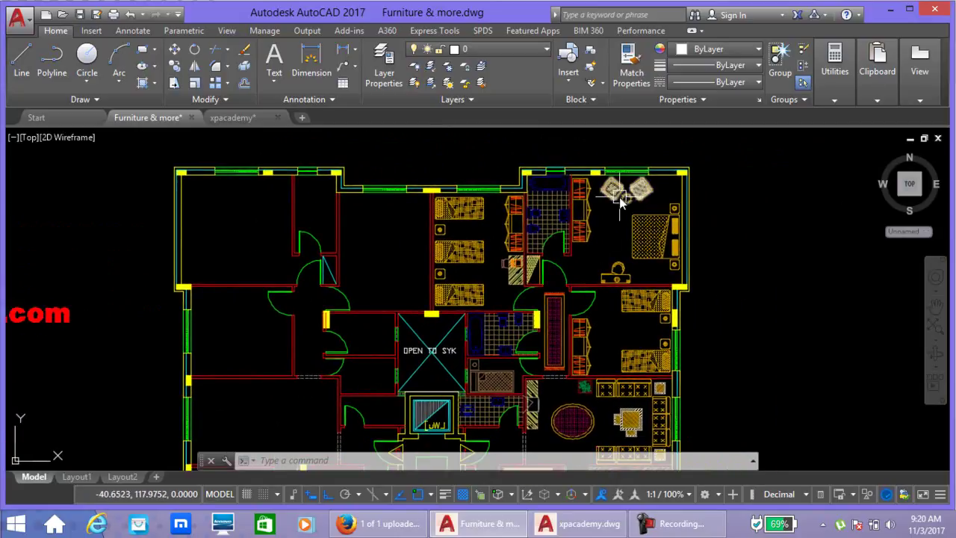
scroll(592, 259, "down", 5)
Zoom to the block library and look over the BED ROOMS blocks
scroll(519, 147, "down", 2)
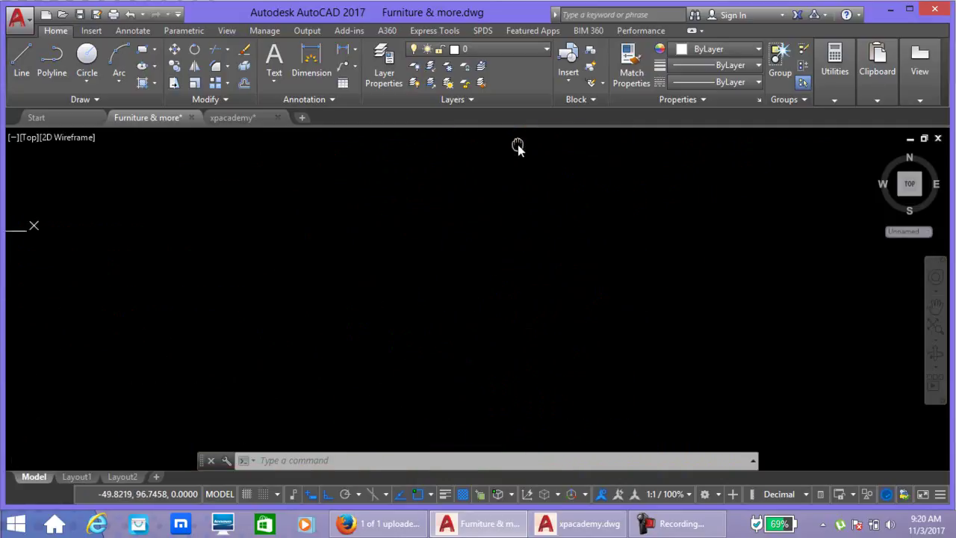
scroll(504, 276, "down", 2)
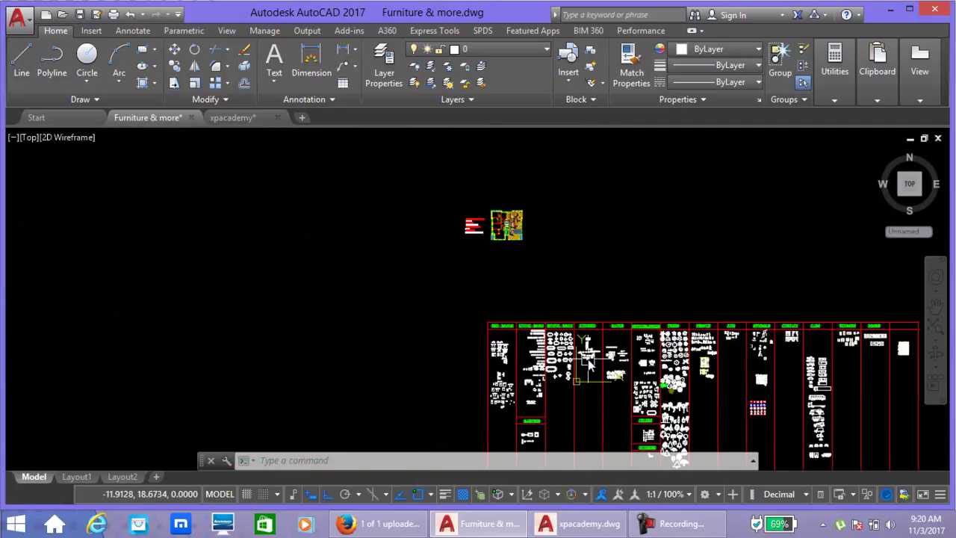
scroll(523, 336, "up", 5)
scroll(385, 216, "up", 2)
middle_click_drag(416, 207, 436, 354)
scroll(332, 187, "up", 2)
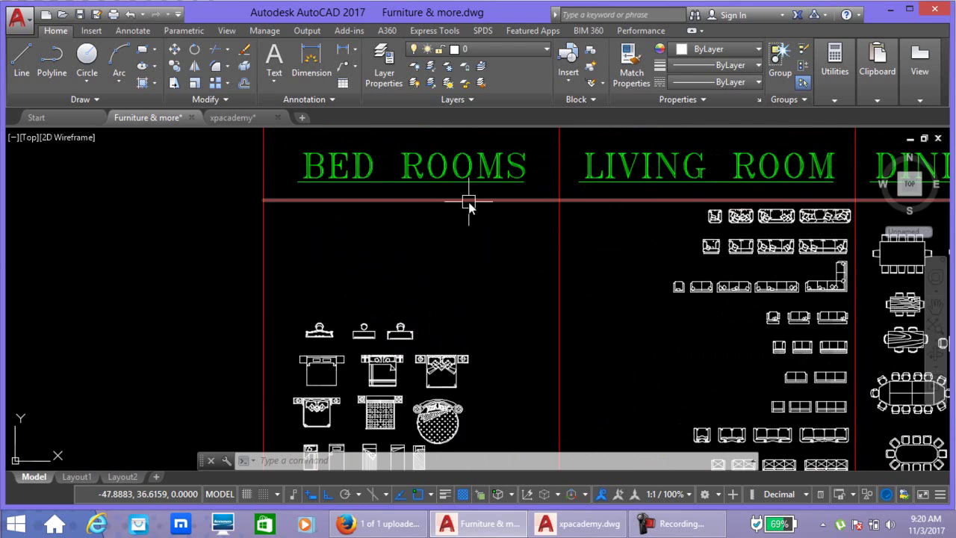
middle_click_drag(469, 418, 469, 227)
mouse_move(486, 374)
middle_mouse_down()
mouse_move(433, 297)
mouse_move(395, 335)
mouse_move(392, 194)
mouse_move(361, 219)
middle_mouse_up()
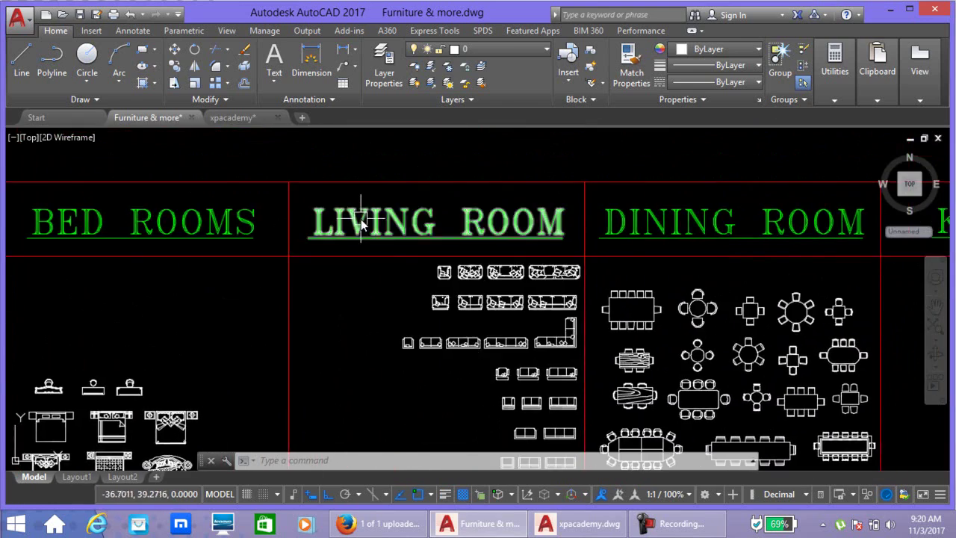
Pan through the LIVING ROOM sofas and DINING ROOM tables, then frame the room headings
middle_click_drag(499, 229, 463, 206)
scroll(405, 260, "up", 2)
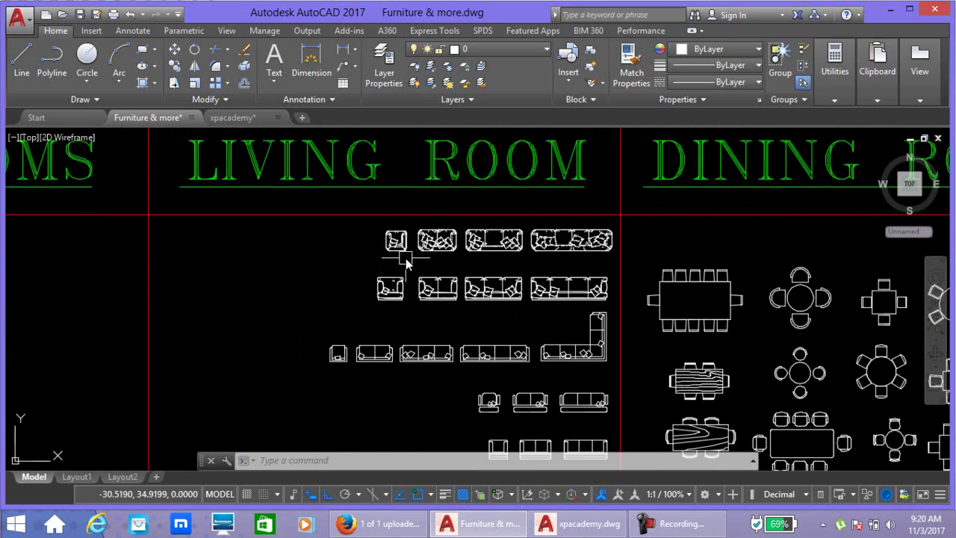
middle_click_drag(549, 344, 471, 246)
scroll(465, 271, "up", 2)
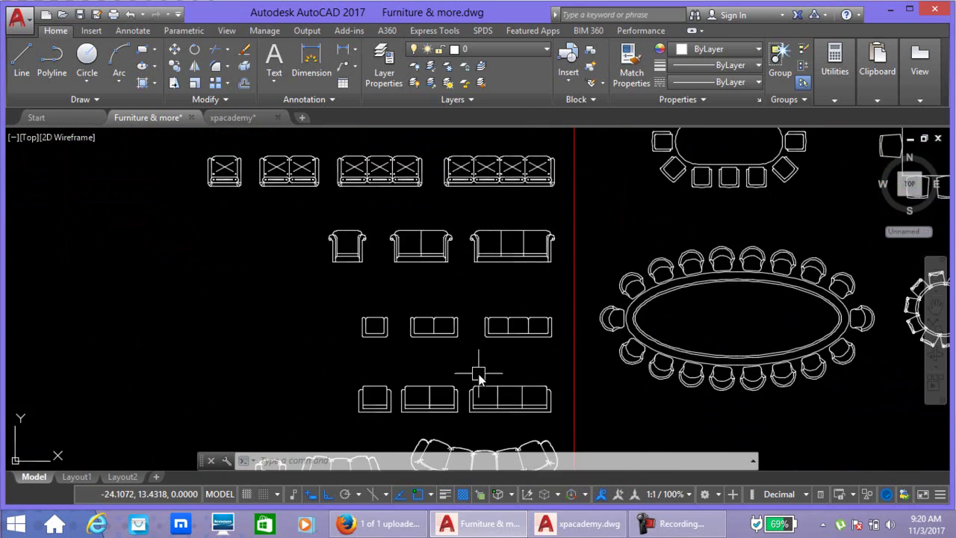
scroll(478, 380, "up", 2)
scroll(453, 359, "down", 4)
mouse_move(454, 359)
middle_mouse_down()
mouse_move(451, 200)
mouse_move(358, 504)
middle_mouse_up()
middle_click_drag(493, 248, 472, 317)
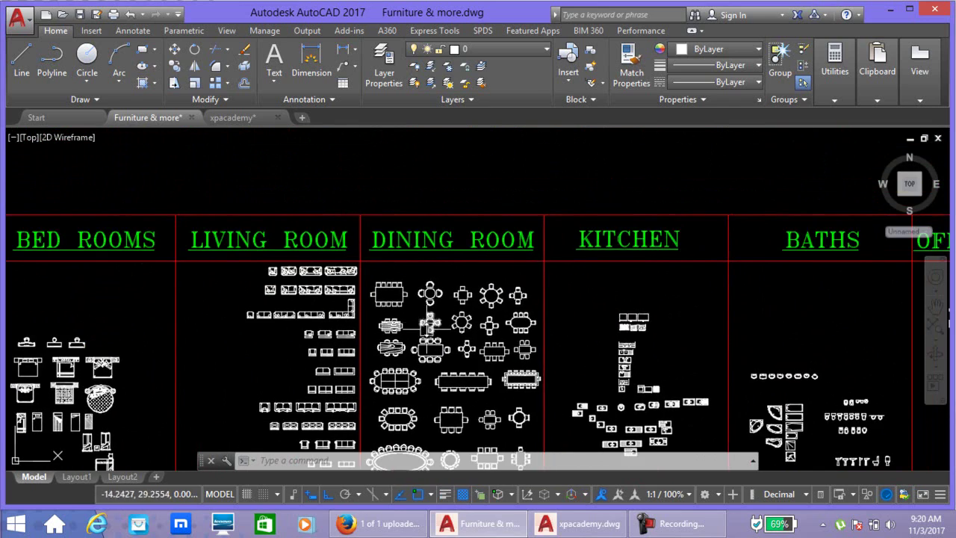
Zoom around the KITCHEN stove and sink blocks, centring the KITCHEN, BATHS and OFFICES,DESKS sections
scroll(430, 323, "up", 3)
scroll(695, 314, "down", 2)
scroll(523, 295, "down", 2)
scroll(522, 294, "up", 3)
scroll(497, 187, "down", 1)
scroll(529, 348, "down", 2)
scroll(397, 474, "up", 1)
scroll(427, 219, "up", 3)
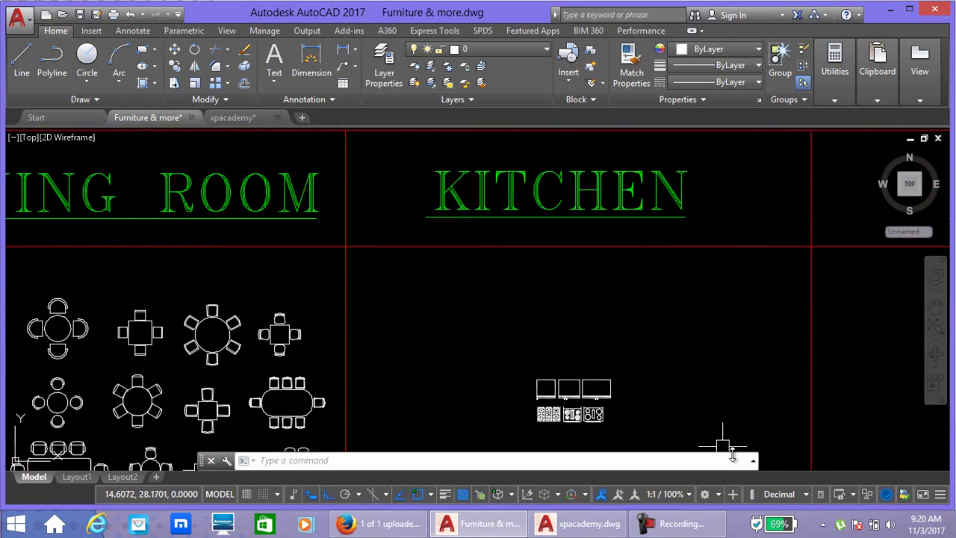
scroll(563, 232, "down", 2)
scroll(547, 380, "up", 1)
scroll(486, 316, "up", 2)
scroll(501, 352, "down", 1)
scroll(501, 254, "up", 1)
middle_click_drag(502, 254, 476, 416)
middle_click_drag(443, 234, 437, 426)
scroll(436, 318, "down", 3)
scroll(437, 335, "down", 1)
scroll(478, 363, "down", 3)
middle_click_drag(518, 391, 295, 361)
Look over the BATHS tubs, showers, bidets and pedestal sinks
scroll(271, 252, "up", 1)
scroll(363, 292, "up", 2)
scroll(315, 271, "up", 3)
middle_click_drag(495, 377, 405, 198)
scroll(582, 325, "down", 1)
middle_click_drag(583, 325, 461, 199)
scroll(575, 284, "down", 1)
scroll(575, 284, "down", 1)
scroll(575, 283, "down", 3)
Pan from the OFFICES,DESKS desks and tree symbols toward the chairs
mouse_move(575, 284)
middle_mouse_down()
mouse_move(495, 257)
mouse_move(433, 418)
middle_mouse_up()
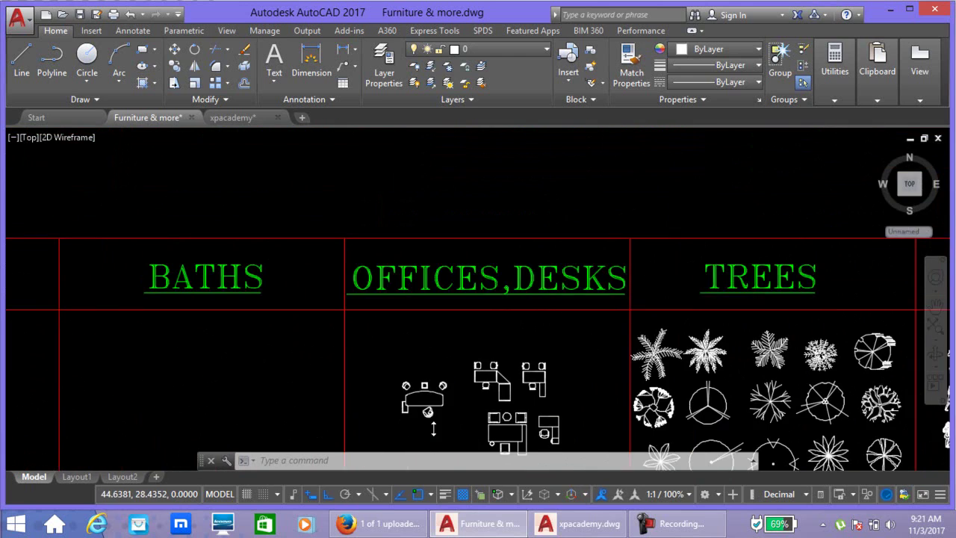
scroll(416, 306, "up", 1)
scroll(376, 288, "up", 1)
middle_click_drag(640, 355, 601, 221)
middle_click_drag(598, 351, 589, 232)
middle_click_drag(568, 358, 523, 246)
scroll(522, 344, "up", 2)
scroll(521, 344, "down", 2)
scroll(565, 341, "down", 1)
Review the CHAIRS, CUPBOARD and tree columns, ending centred on PEOPLE and GYM
middle_click_drag(565, 341, 508, 299)
scroll(442, 254, "up", 1)
scroll(424, 365, "up", 2)
middle_click_drag(424, 364, 443, 312)
scroll(544, 352, "down", 3)
mouse_move(587, 342)
middle_mouse_down()
mouse_move(455, 265)
mouse_move(460, 463)
middle_mouse_up()
scroll(414, 294, "up", 3)
scroll(418, 312, "up", 2)
scroll(389, 318, "down", 2)
mouse_move(725, 323)
middle_mouse_down()
mouse_move(504, 306)
mouse_move(496, 274)
mouse_move(457, 265)
middle_mouse_up()
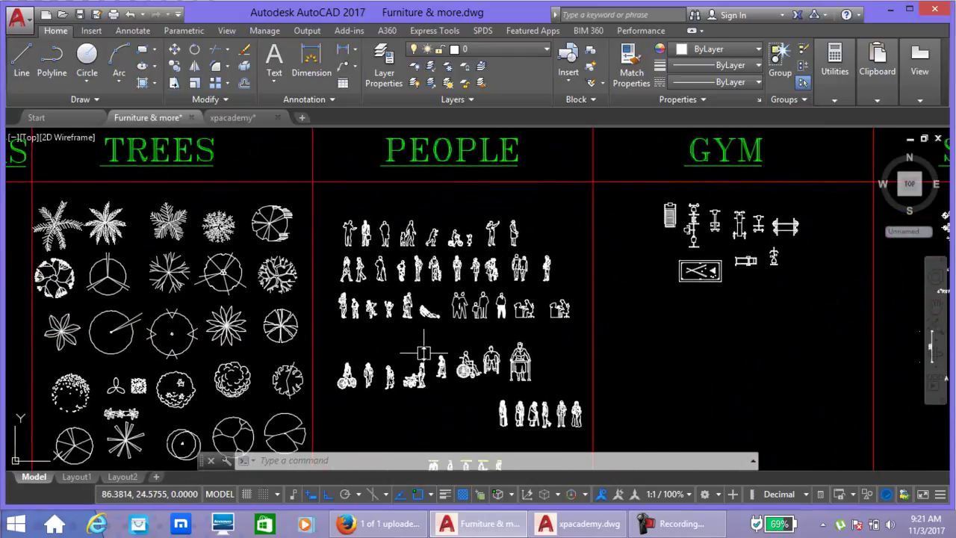
Zoom in on the yellow-labelled PEOPLE figure blocks
scroll(347, 242, "up", 2)
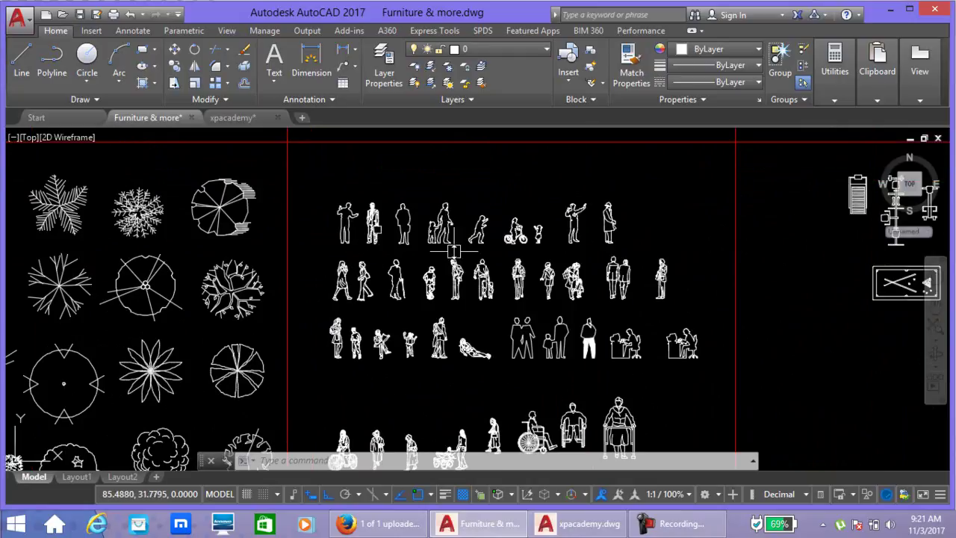
middle_click_drag(663, 349, 638, 200)
middle_click_drag(531, 377, 447, 335)
scroll(406, 277, "up", 1)
scroll(608, 391, "up", 2)
middle_click_drag(608, 391, 491, 346)
scroll(491, 346, "down", 4)
scroll(560, 358, "down", 4)
Pan from the BATHS-to-CARS columns past GYM to the SYMBOLS column
middle_click_drag(630, 229, 495, 307)
scroll(523, 239, "up", 5)
scroll(538, 239, "up", 3)
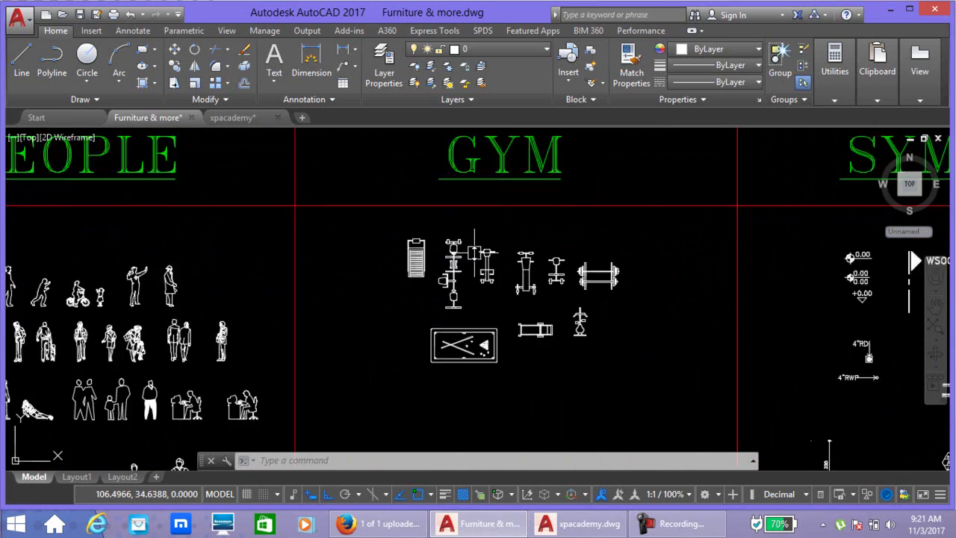
scroll(590, 285, "up", 1)
scroll(638, 285, "down", 3)
middle_click_drag(726, 320, 246, 298)
scroll(157, 297, "up", 1)
scroll(157, 296, "down", 4)
Look over the SYMBOLS column and its traffic-sign grid
mouse_move(290, 437)
middle_mouse_down()
mouse_move(375, 278)
mouse_move(290, 374)
mouse_move(389, 224)
middle_mouse_up()
scroll(438, 320, "up", 6)
scroll(438, 426, "down", 4)
middle_click_drag(437, 426, 412, 260)
scroll(484, 251, "up", 4)
scroll(484, 251, "down", 4)
Centre the CURTAIN and CARS columns, then pull back to show every category column
middle_click_drag(523, 239, 348, 367)
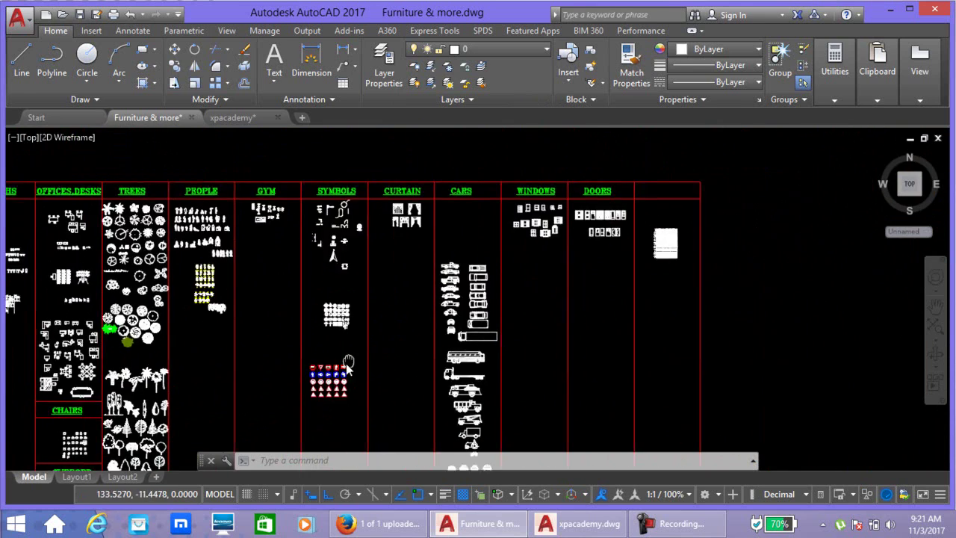
scroll(423, 202, "up", 2)
scroll(399, 262, "up", 2)
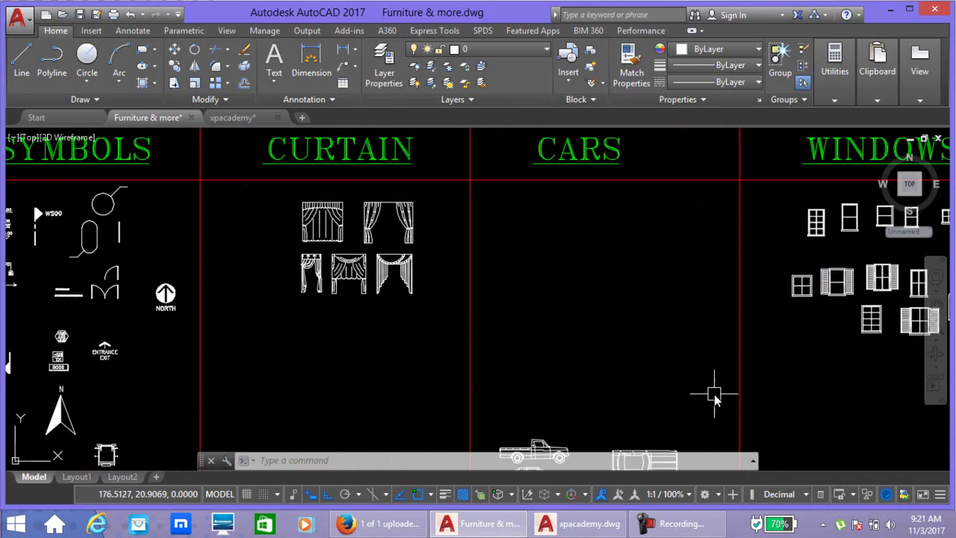
middle_click_drag(714, 396, 601, 213)
scroll(619, 412, "down", 1)
mouse_move(619, 412)
middle_mouse_down()
mouse_move(528, 185)
mouse_move(485, 351)
middle_mouse_up()
Zoom in on the numbered decorative pattern blocks beside the WINDOWS and DOORS columns
scroll(528, 185, "down", 3)
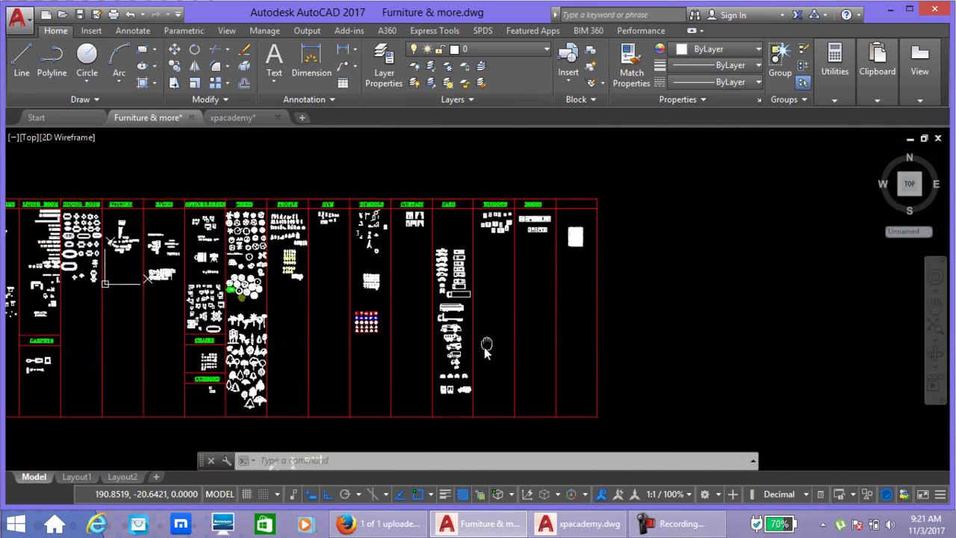
scroll(510, 215, "up", 4)
middle_click_drag(448, 224, 426, 246)
scroll(427, 246, "up", 2)
middle_click_drag(687, 363, 458, 324)
middle_click_drag(712, 371, 492, 365)
scroll(492, 365, "up", 4)
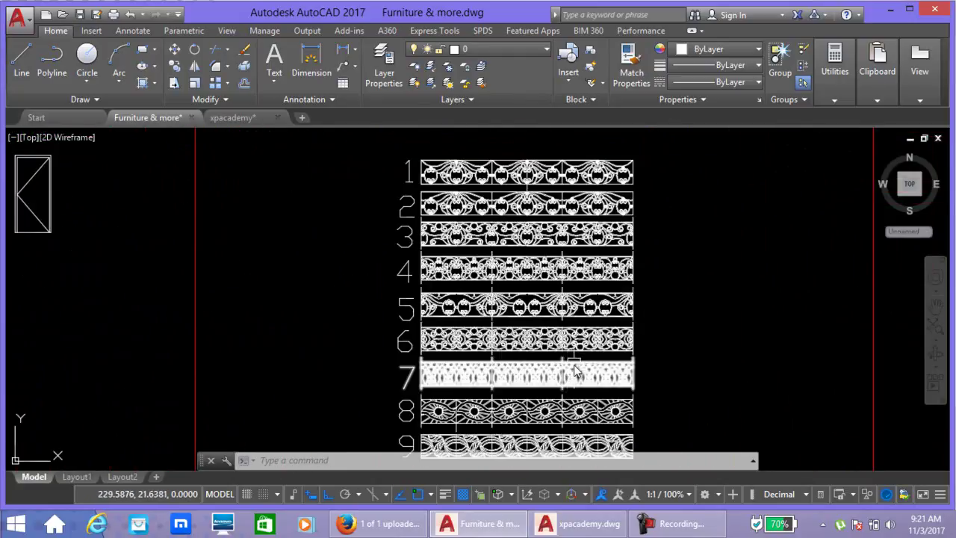
scroll(583, 224, "down", 4)
scroll(501, 422, "down", 4)
Pan across the furniture clusters, including the top object row and red-framed block row
middle_click_drag(448, 405, 529, 207)
scroll(459, 294, "down", 1)
scroll(382, 377, "down", 2)
middle_click_drag(382, 377, 448, 269)
scroll(411, 363, "up", 2)
scroll(412, 363, "up", 2)
scroll(307, 276, "up", 2)
scroll(307, 276, "up", 2)
scroll(587, 341, "down", 3)
mouse_move(586, 341)
middle_mouse_down()
mouse_move(246, 314)
mouse_move(36, 253)
middle_mouse_up()
scroll(396, 301, "down", 4)
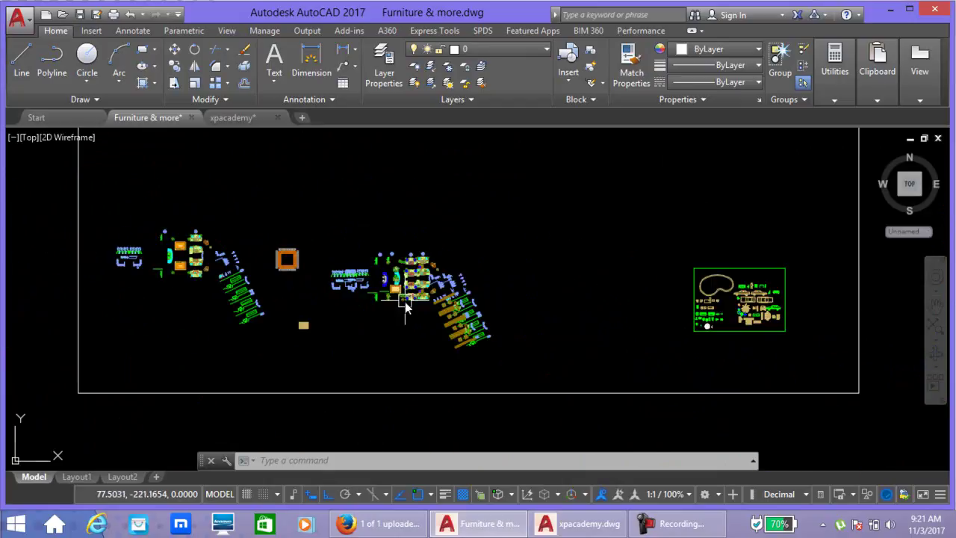
mouse_move(396, 300)
middle_mouse_down()
mouse_move(299, 410)
mouse_move(322, 488)
middle_mouse_up()
middle_click_drag(310, 345, 468, 462)
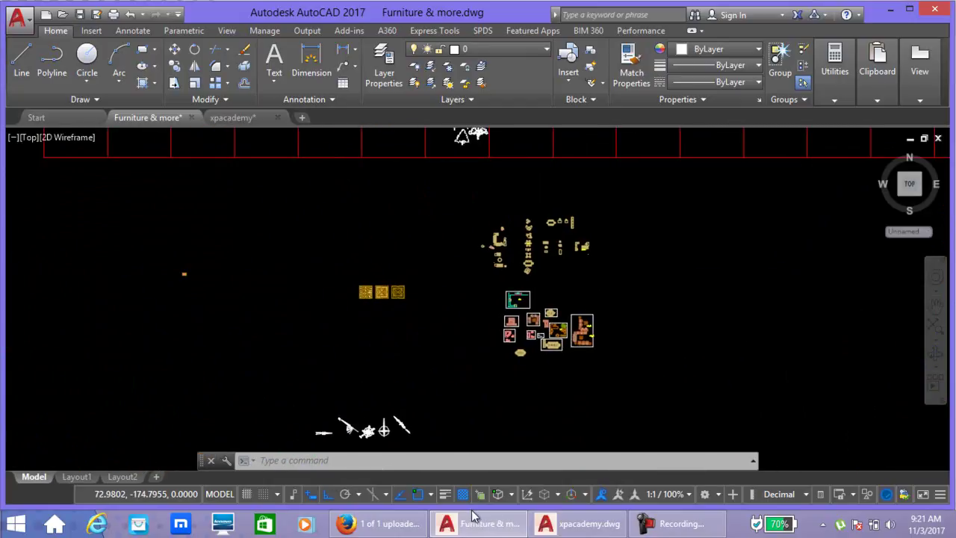
scroll(541, 306, "up", 3)
mouse_move(365, 348)
middle_mouse_down()
mouse_move(545, 405)
mouse_move(541, 470)
middle_mouse_up()
Pan and zoom back to the whole furnished floor plan and its promo text
scroll(539, 378, "down", 4)
scroll(477, 299, "down", 2)
middle_click_drag(478, 299, 441, 369)
scroll(360, 273, "up", 1)
scroll(373, 246, "up", 4)
scroll(379, 213, "up", 3)
mouse_move(379, 212)
middle_mouse_down()
mouse_move(590, 378)
mouse_move(584, 420)
middle_mouse_up()
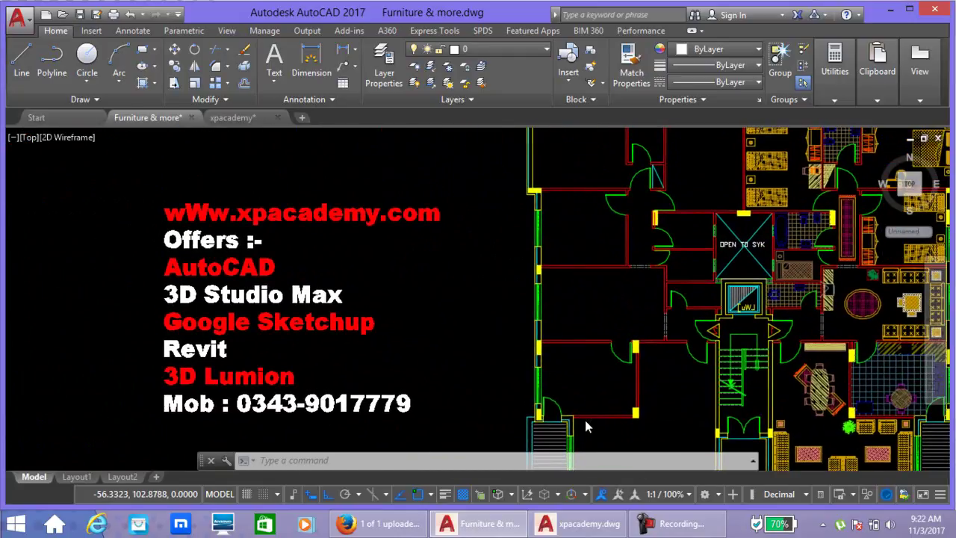
Look over the floor plan and promo text up close, then expand the View panel's extra settings
scroll(587, 391, "down", 3)
middle_click_drag(580, 371, 522, 347)
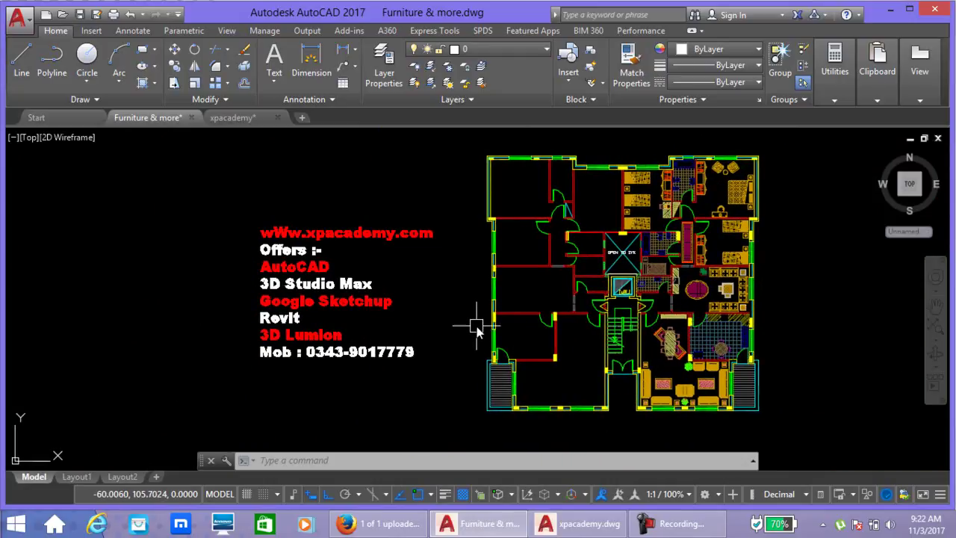
scroll(482, 332, "up", 1)
scroll(508, 343, "up", 1)
scroll(500, 344, "down", 1)
scroll(486, 338, "up", 1)
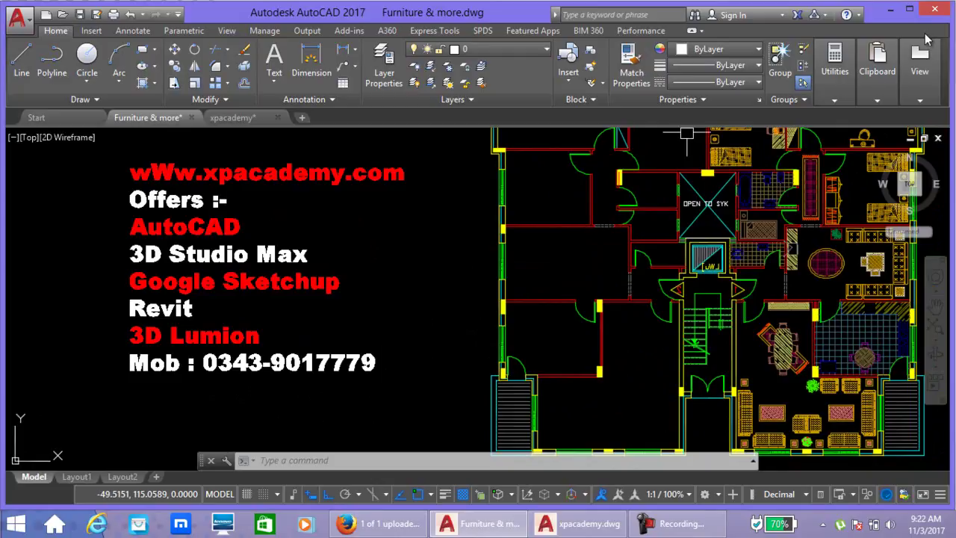
left_click(926, 97)
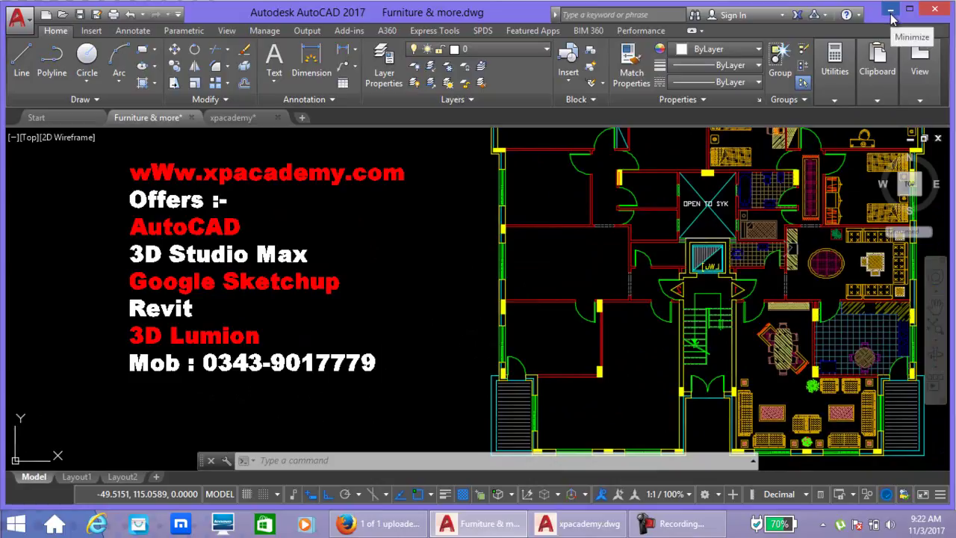
Maximize the AutoCAD window, then minimize it to reveal the Windows desktop
left_click(910, 10)
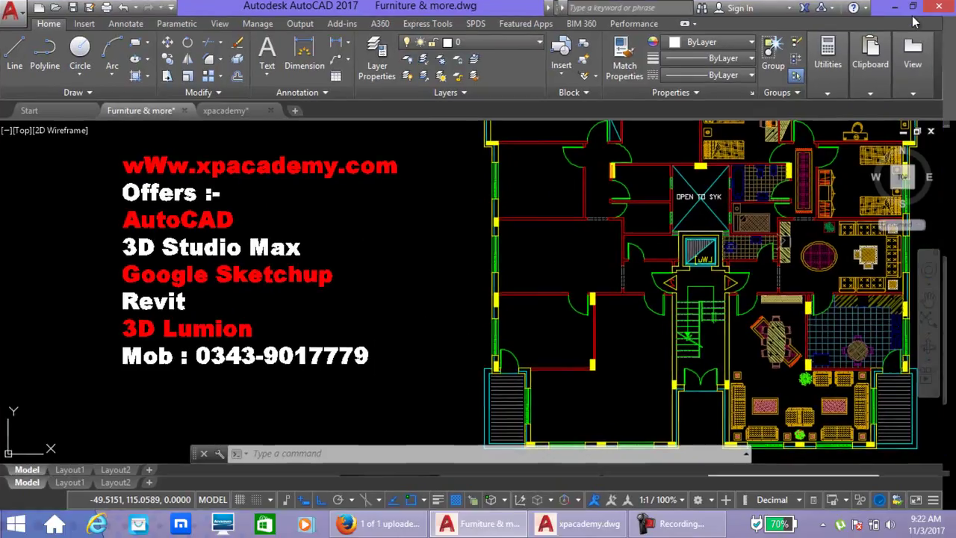
left_click(893, 11)
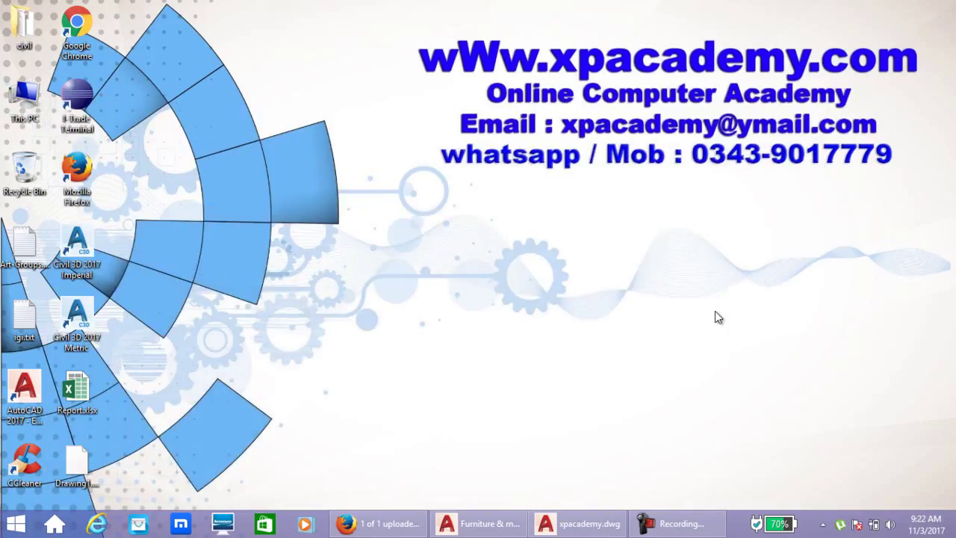